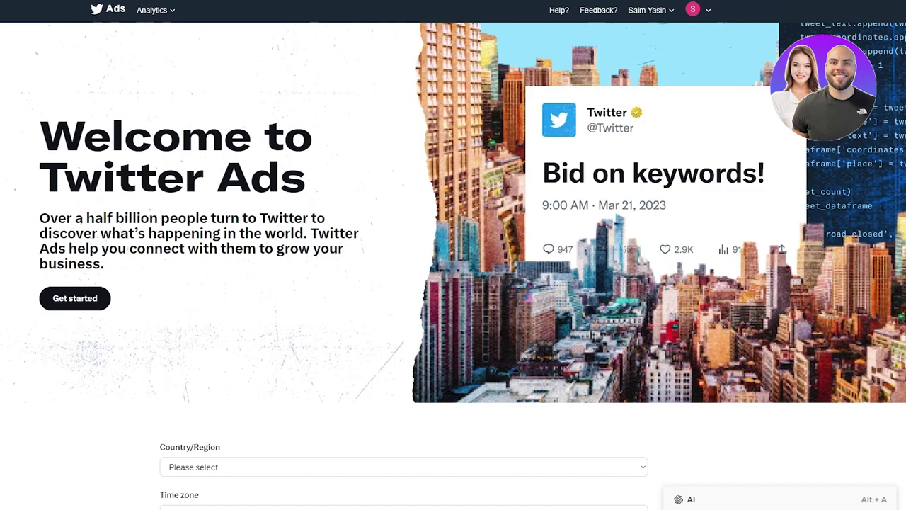
{"action": "scroll", "coordinate": [275, 96], "scroll_direction": "down", "scroll_amount": 1}
{"action": "scroll", "coordinate": [274, 96], "scroll_direction": "up", "scroll_amount": 1}
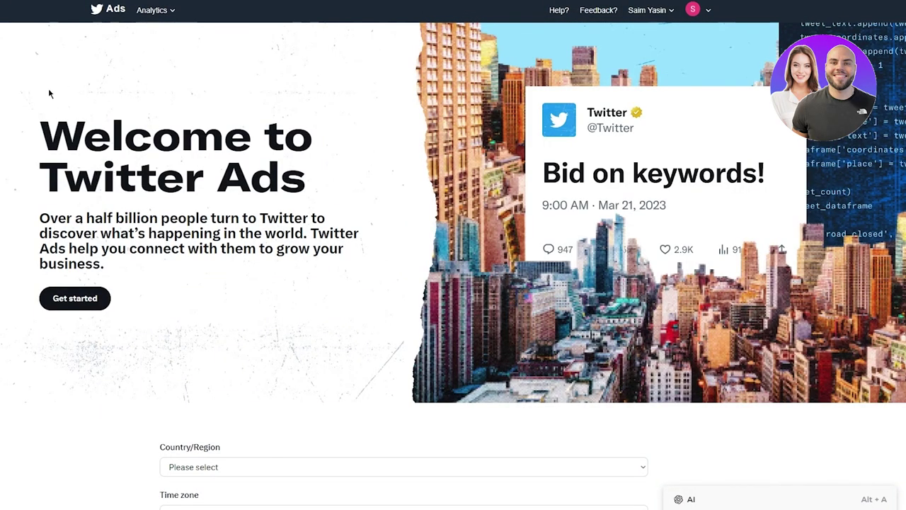
{"action": "left_click_drag", "start_coordinate": [49, 92], "coordinate": [375, 236]}
{"action": "left_click", "coordinate": [244, 213]}
{"action": "scroll", "coordinate": [198, 285], "scroll_direction": "down", "scroll_amount": 5}
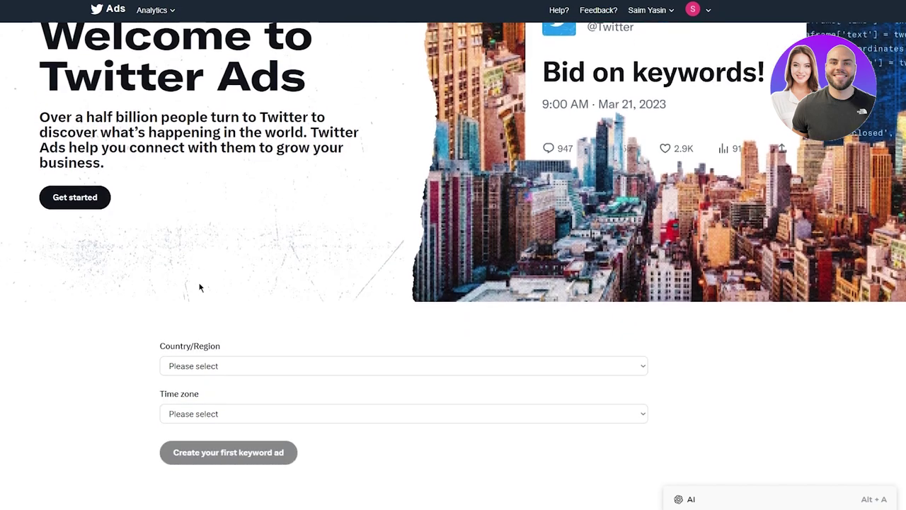
{"action": "scroll", "coordinate": [82, 144], "scroll_direction": "up", "scroll_amount": 2}
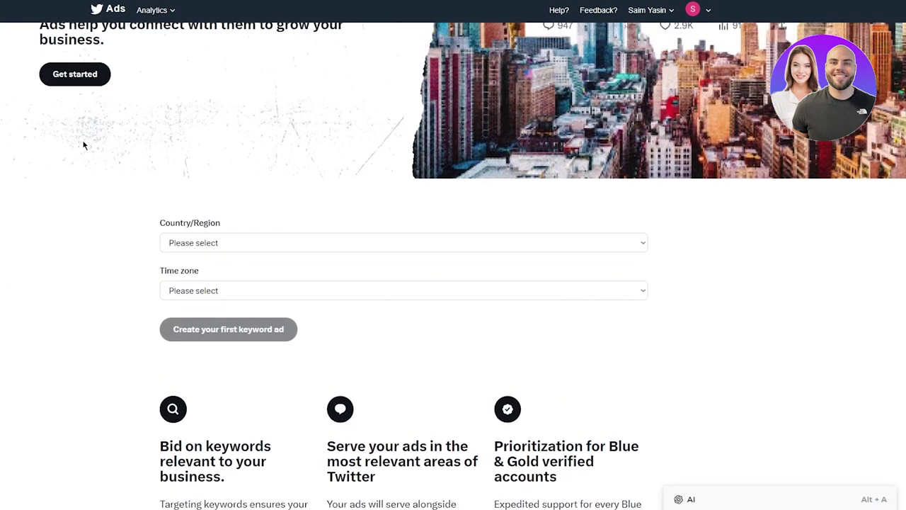
Set the country/region to Pakistan and the time zone to (GMT+05:00) Pakistan Time.
{"action": "left_click_drag", "start_coordinate": [153, 234], "coordinate": [358, 249]}
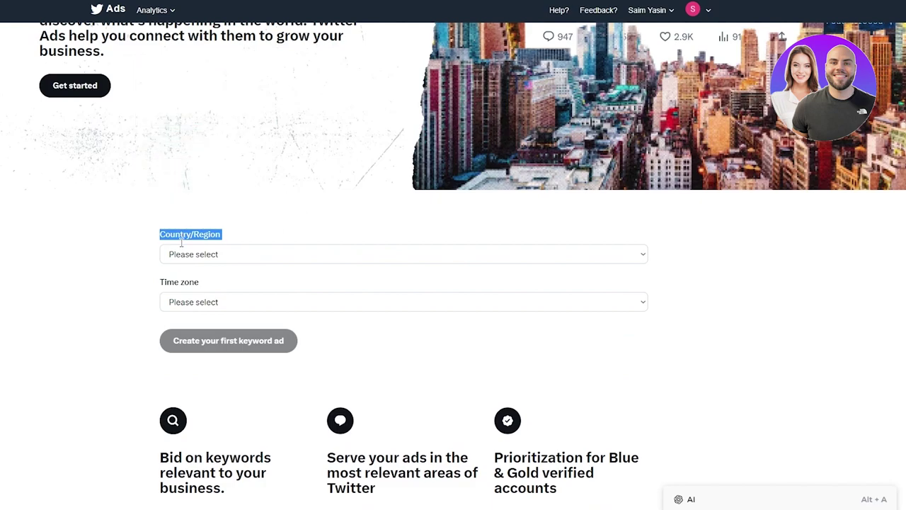
{"action": "left_click", "coordinate": [212, 254]}
{"action": "scroll", "coordinate": [377, 333], "scroll_direction": "down", "scroll_amount": 1}
{"action": "scroll", "coordinate": [383, 329], "scroll_direction": "down", "scroll_amount": 15}
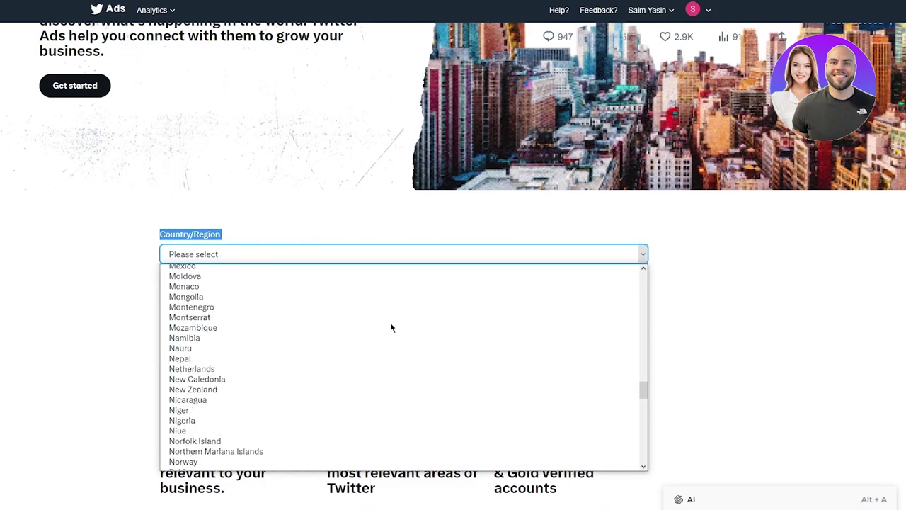
{"action": "scroll", "coordinate": [237, 330], "scroll_direction": "up", "scroll_amount": 2}
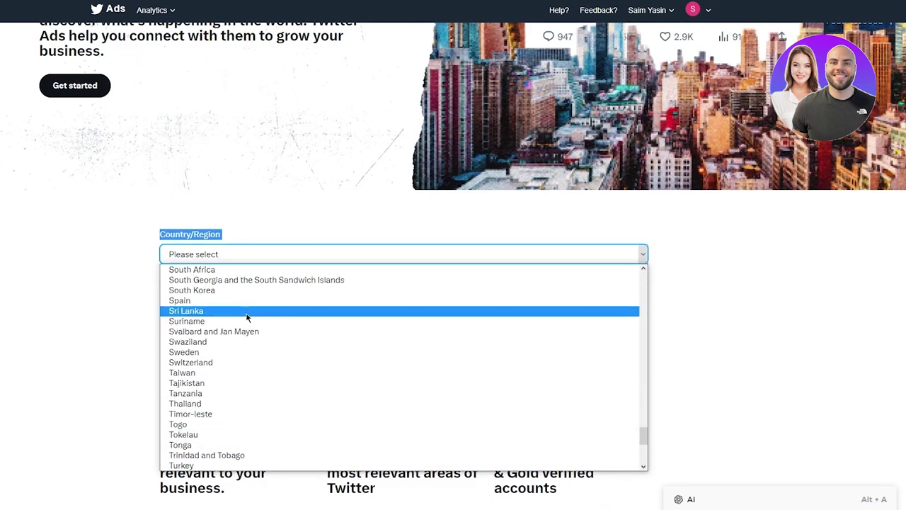
{"action": "scroll", "coordinate": [244, 339], "scroll_direction": "up", "scroll_amount": 3}
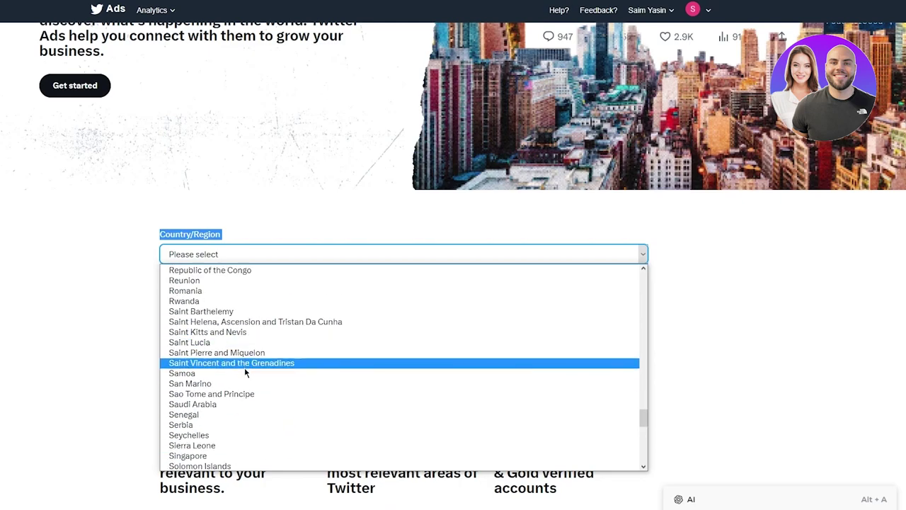
{"action": "scroll", "coordinate": [248, 383], "scroll_direction": "up", "scroll_amount": 3}
{"action": "scroll", "coordinate": [248, 383], "scroll_direction": "down", "scroll_amount": 10}
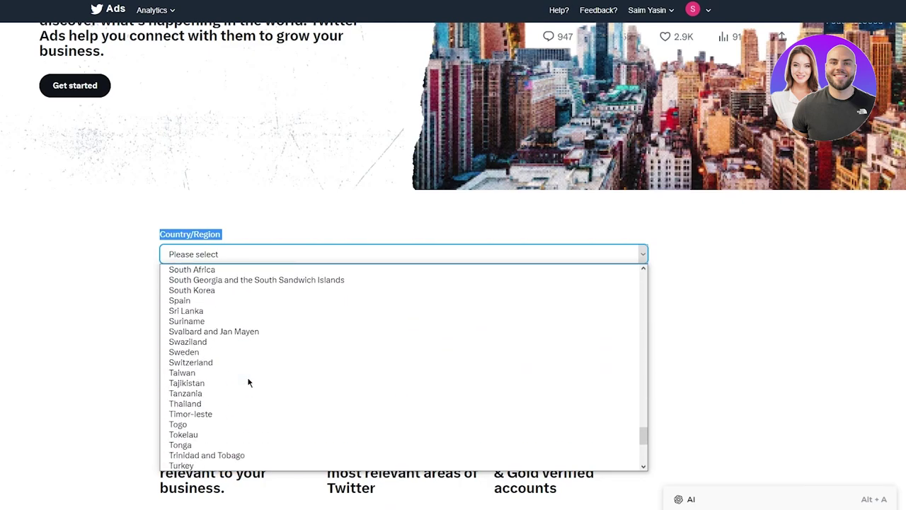
{"action": "scroll", "coordinate": [248, 382], "scroll_direction": "up", "scroll_amount": 3}
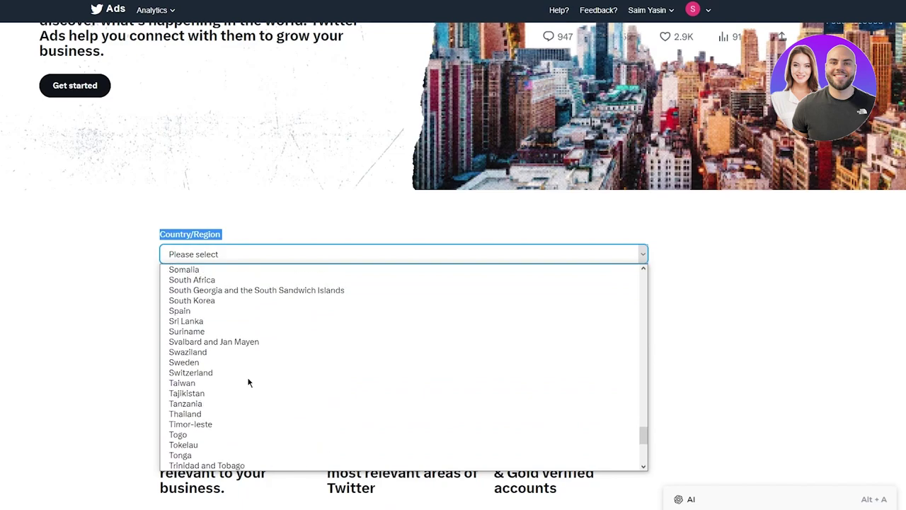
{"action": "scroll", "coordinate": [248, 382], "scroll_direction": "up", "scroll_amount": 3}
{"action": "scroll", "coordinate": [247, 382], "scroll_direction": "up", "scroll_amount": 6}
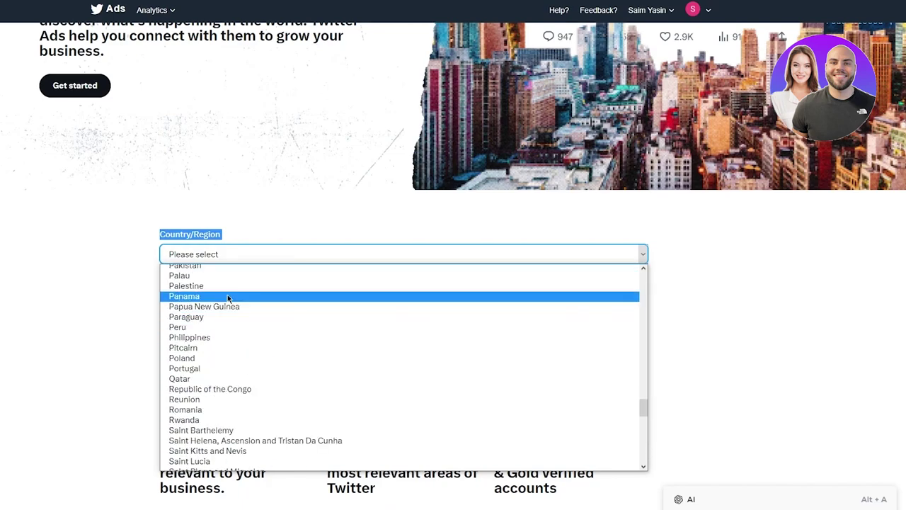
{"action": "left_click", "coordinate": [202, 374]}
{"action": "left_click", "coordinate": [222, 299]}
{"action": "left_click", "coordinate": [206, 302]}
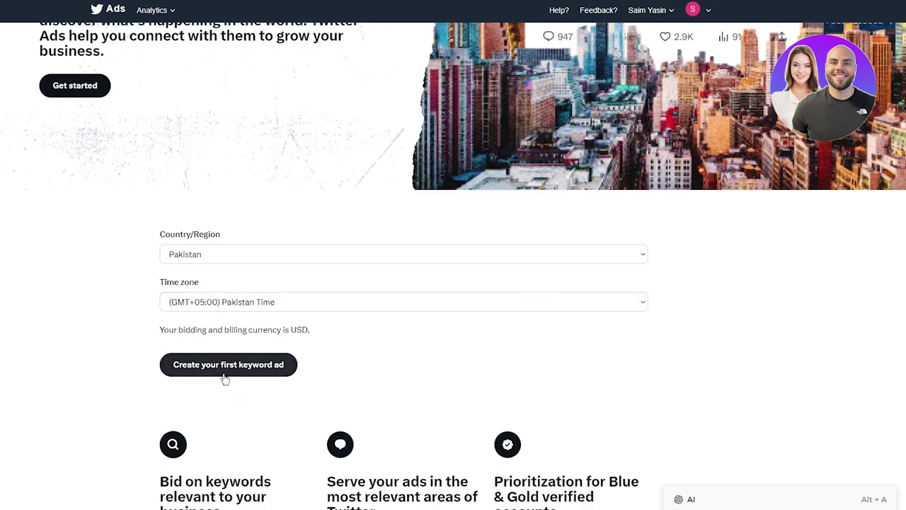
Start creating the first keyword ad with the chosen country and time zone.
{"action": "scroll", "coordinate": [94, 297], "scroll_direction": "down", "scroll_amount": 2}
{"action": "scroll", "coordinate": [110, 279], "scroll_direction": "up", "scroll_amount": 1}
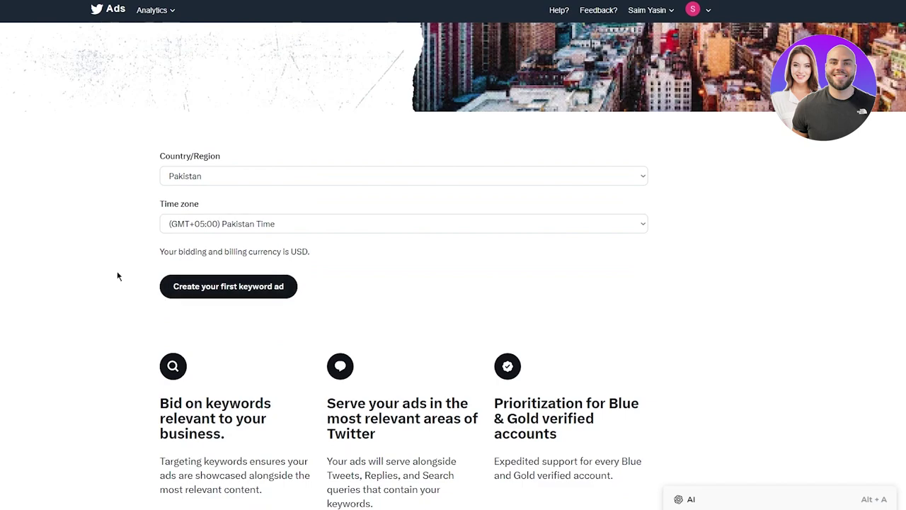
{"action": "scroll", "coordinate": [89, 191], "scroll_direction": "up", "scroll_amount": 4}
{"action": "scroll", "coordinate": [105, 188], "scroll_direction": "down", "scroll_amount": 5}
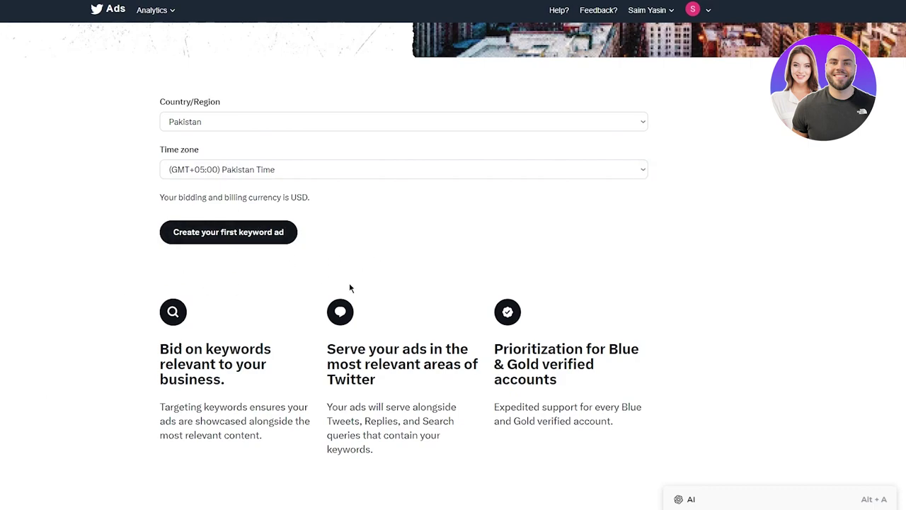
{"action": "left_click", "coordinate": [198, 234]}
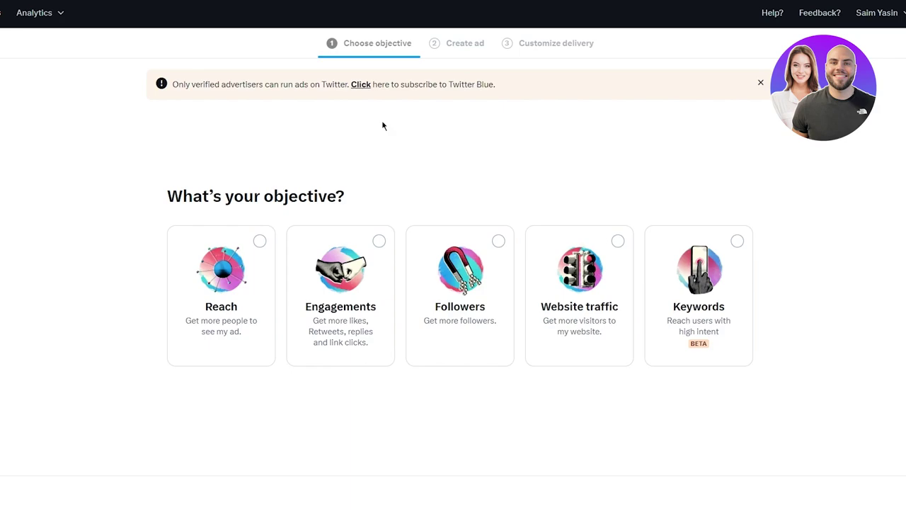
{"action": "left_click", "coordinate": [340, 283]}
{"action": "left_click", "coordinate": [548, 257]}
{"action": "left_click", "coordinate": [460, 283]}
{"action": "left_click", "coordinate": [548, 269]}
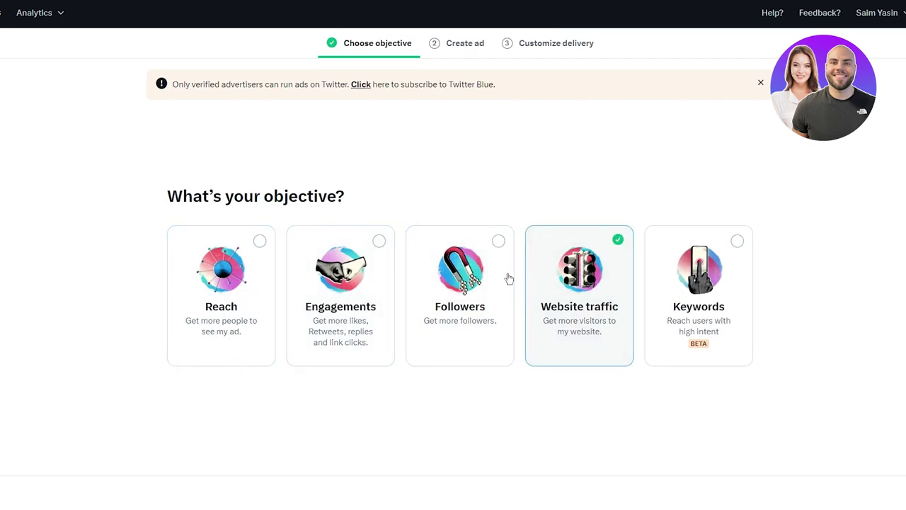
{"action": "left_click", "coordinate": [297, 276]}
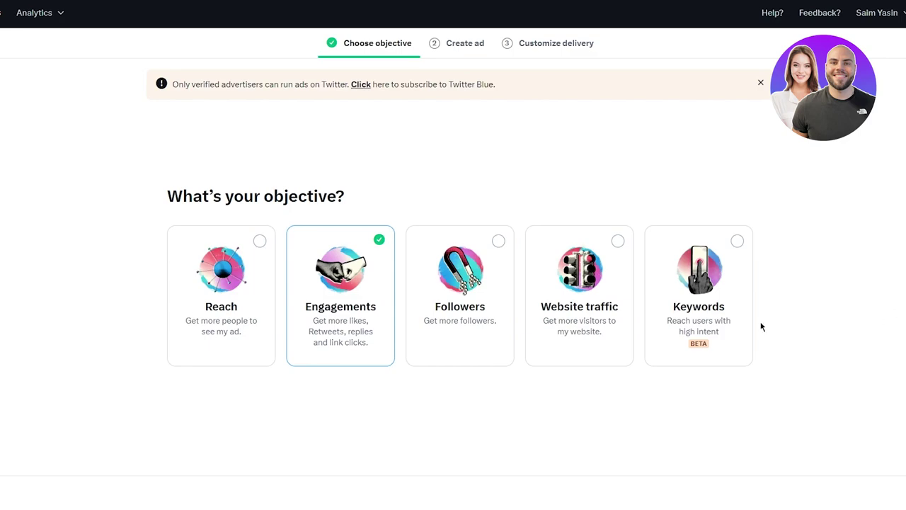
Choose Reach as the campaign objective and continue to the ad creation stage.
{"action": "left_click", "coordinate": [240, 340]}
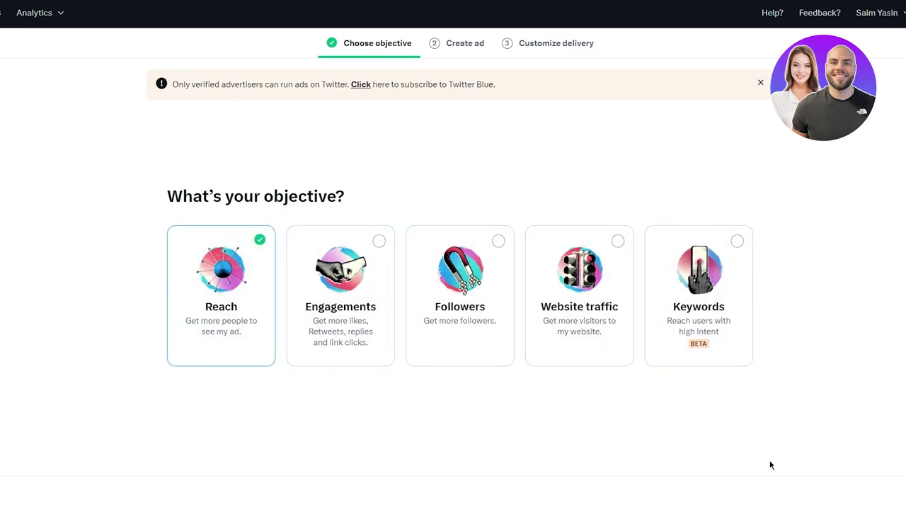
{"action": "left_click", "coordinate": [768, 494]}
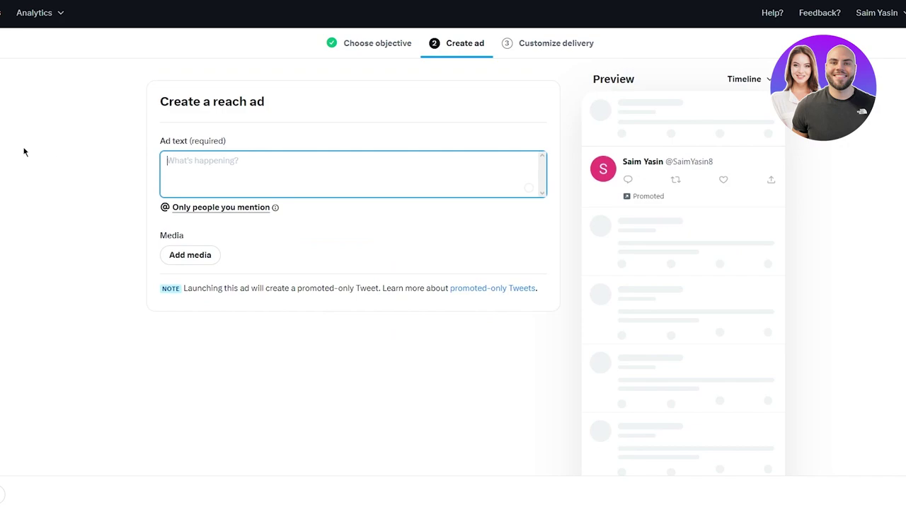
Enter "NEW product launched on our store" as the required ad text.
{"action": "type", "text": "NEW product la"}
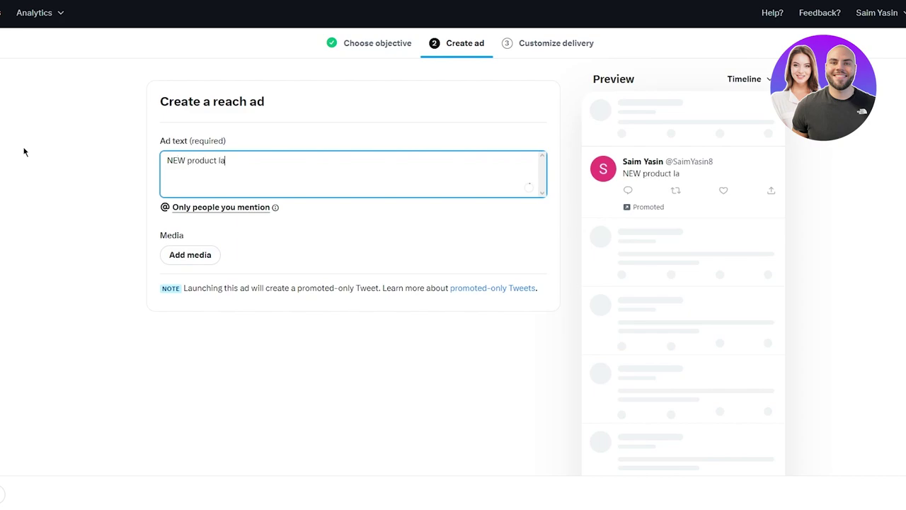
{"action": "type", "text": "unched on our "}
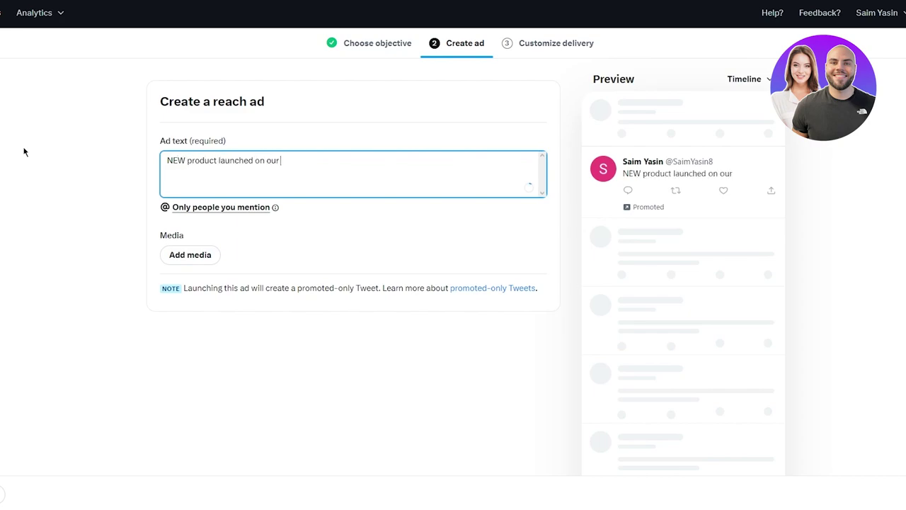
{"action": "type", "text": "store"}
Add media to the ad by uploading the photo pexels-jimmy-jimmy-1484807 from the device.
{"action": "left_click", "coordinate": [204, 254]}
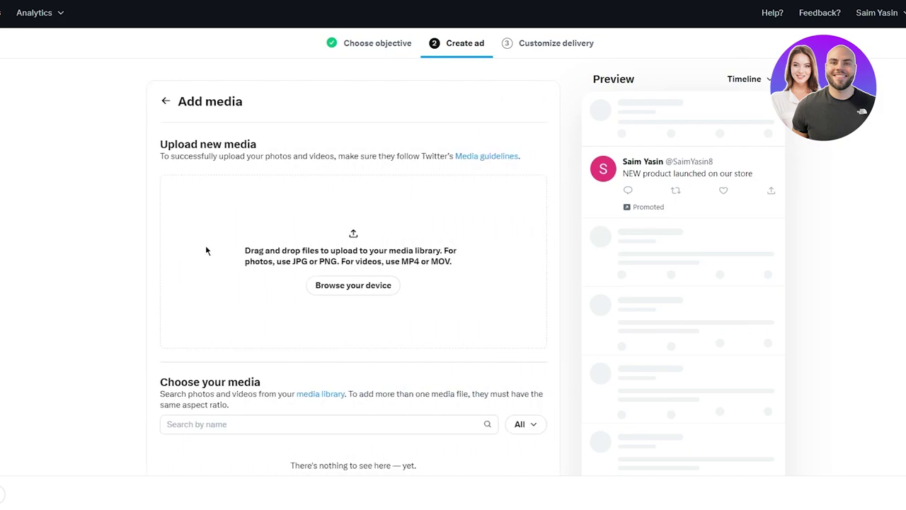
{"action": "left_click", "coordinate": [361, 286]}
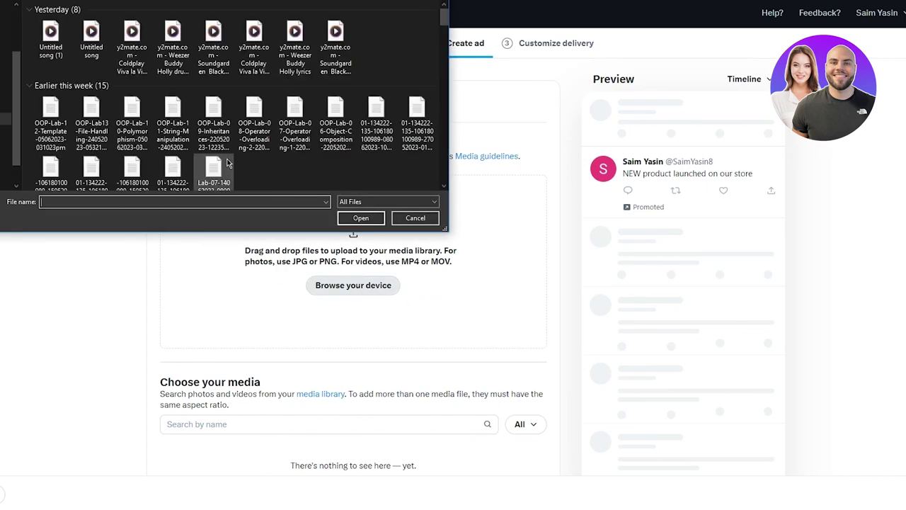
{"action": "scroll", "coordinate": [272, 99], "scroll_direction": "down", "scroll_amount": 10}
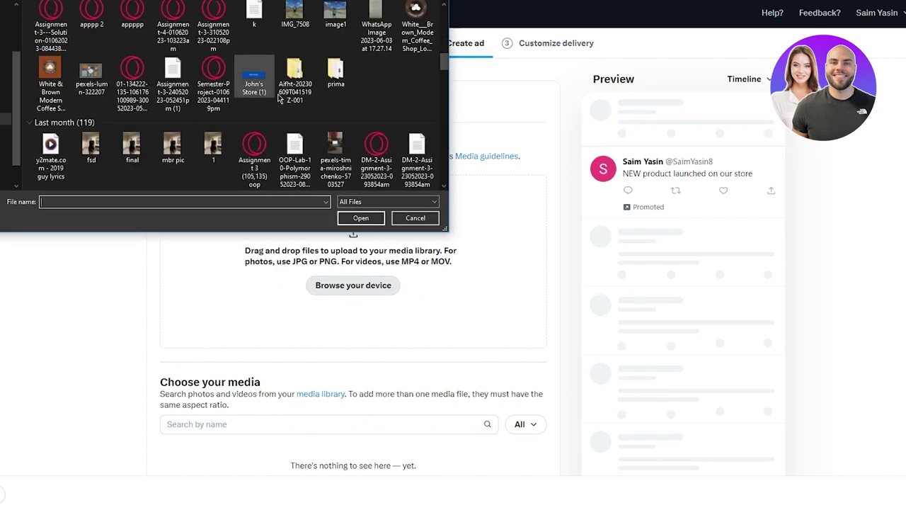
{"action": "scroll", "coordinate": [290, 100], "scroll_direction": "down", "scroll_amount": 3}
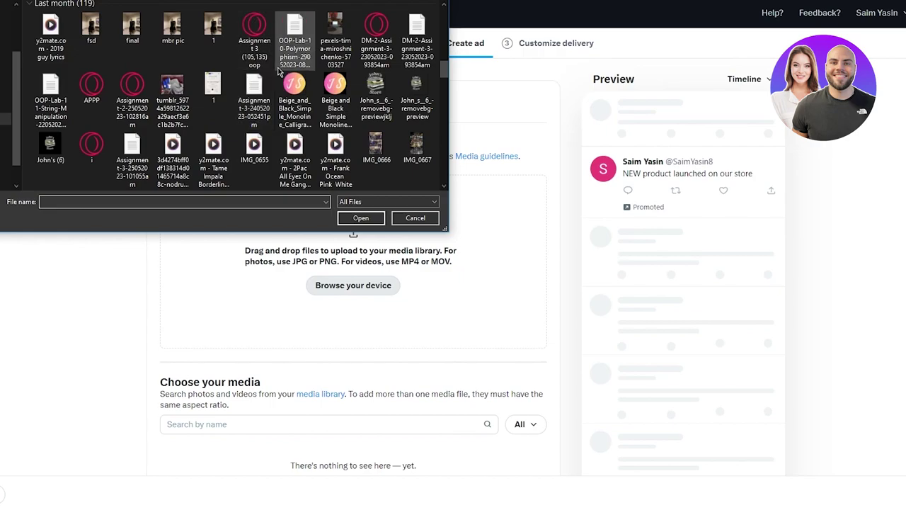
{"action": "scroll", "coordinate": [278, 71], "scroll_direction": "down", "scroll_amount": 10}
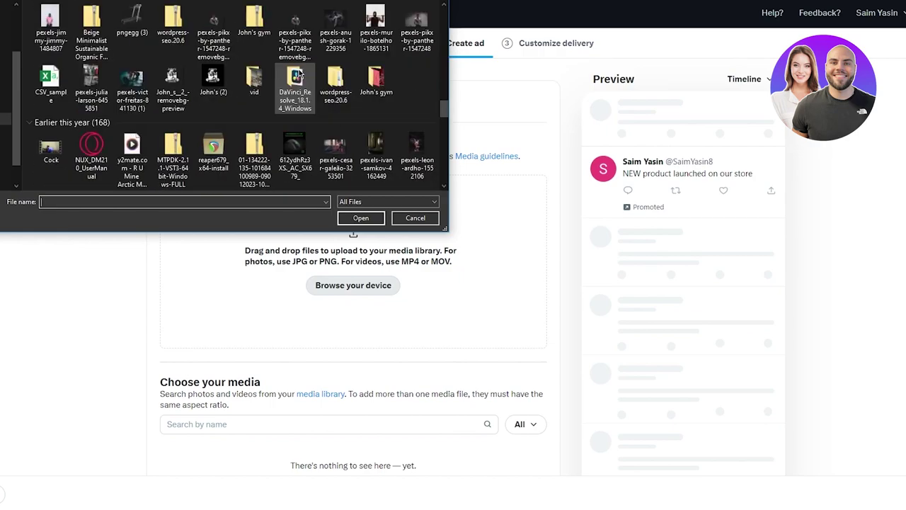
{"action": "scroll", "coordinate": [348, 71], "scroll_direction": "down", "scroll_amount": 5}
{"action": "scroll", "coordinate": [253, 113], "scroll_direction": "down", "scroll_amount": 5}
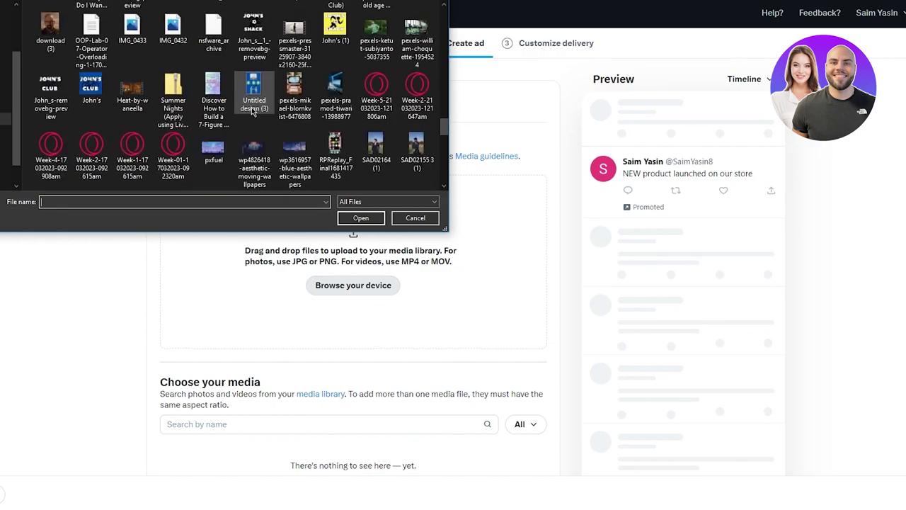
{"action": "scroll", "coordinate": [254, 113], "scroll_direction": "down", "scroll_amount": 8}
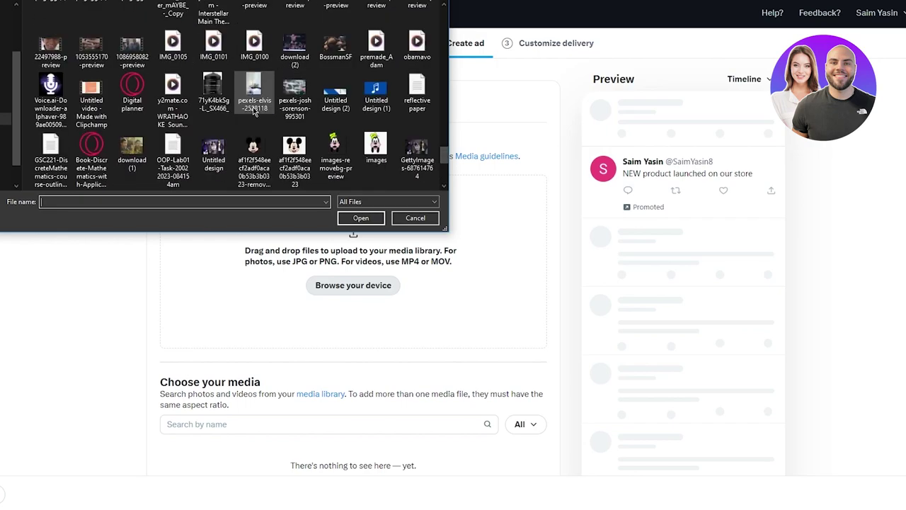
{"action": "scroll", "coordinate": [253, 112], "scroll_direction": "down", "scroll_amount": 4}
{"action": "scroll", "coordinate": [253, 112], "scroll_direction": "down", "scroll_amount": 5}
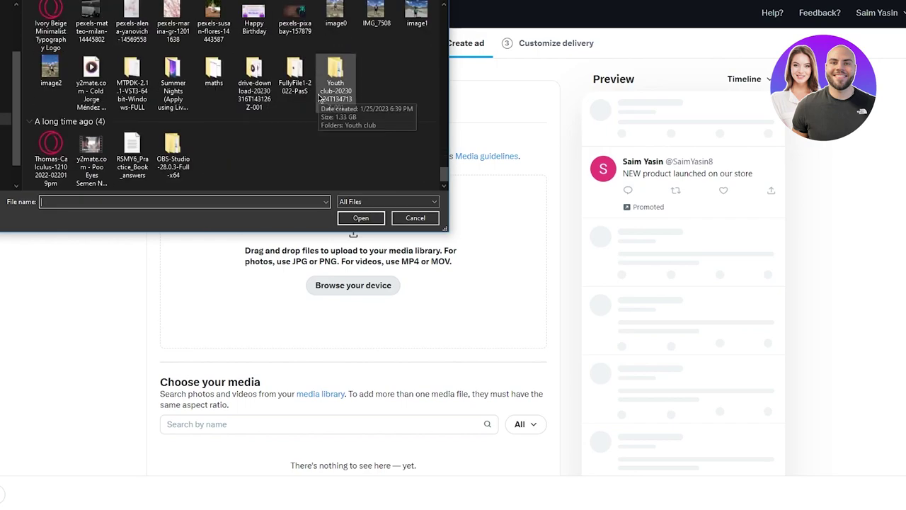
{"action": "scroll", "coordinate": [296, 107], "scroll_direction": "down", "scroll_amount": 5}
{"action": "scroll", "coordinate": [296, 107], "scroll_direction": "up", "scroll_amount": 15}
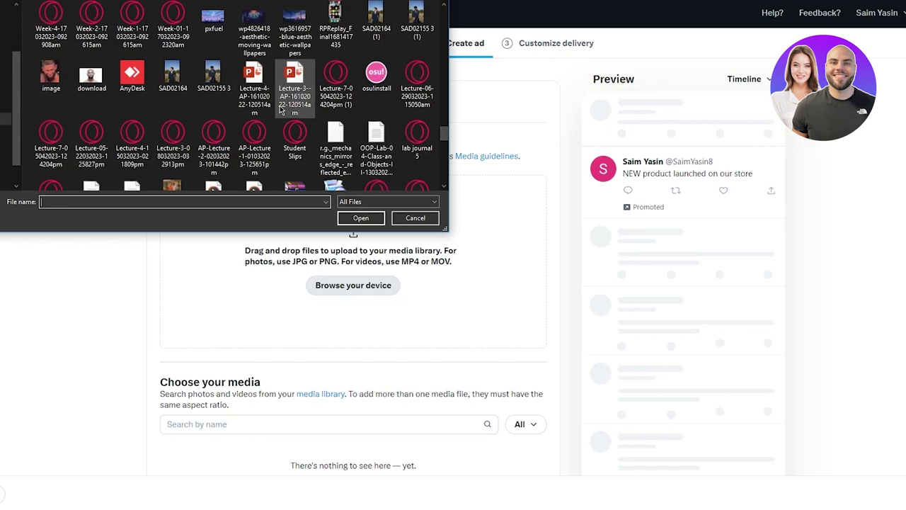
{"action": "scroll", "coordinate": [281, 108], "scroll_direction": "up", "scroll_amount": 5}
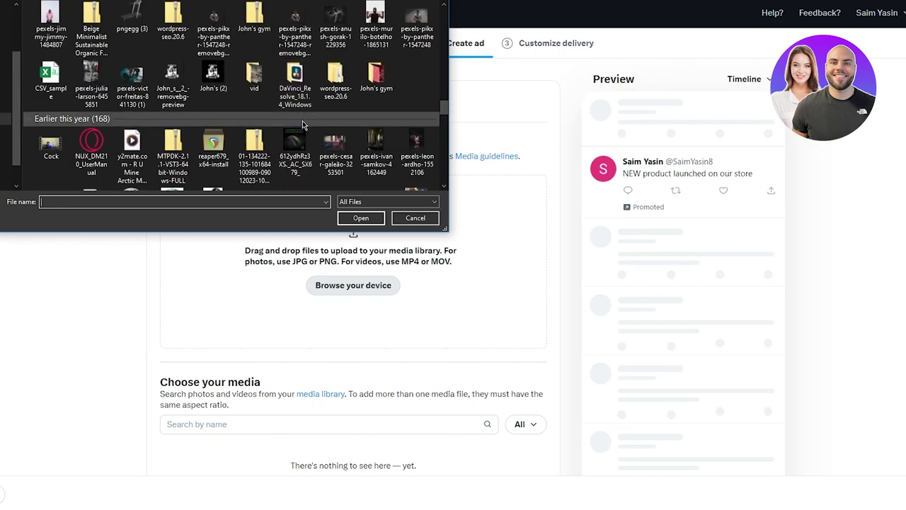
{"action": "double_click", "coordinate": [365, 85]}
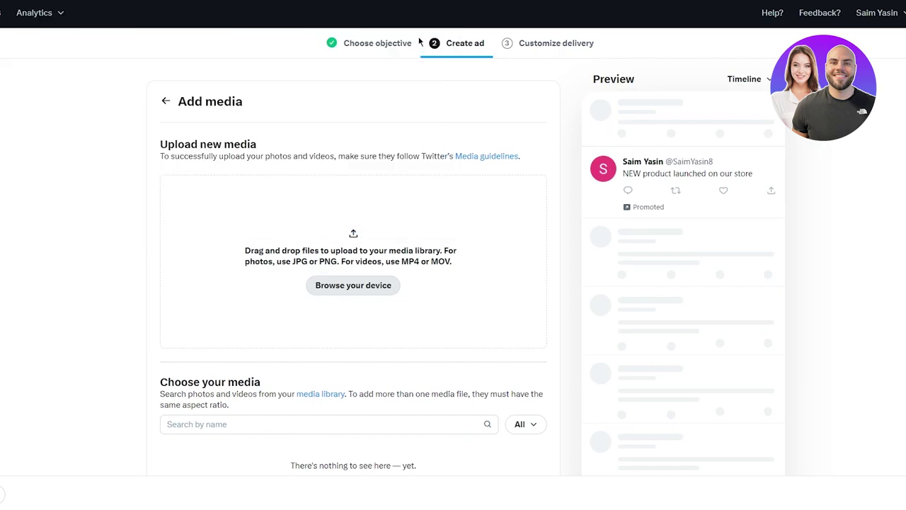
Save the photo to the media library with a 1.91:1 crop over the pink T-shirt, and return to the ad form.
{"action": "left_click_drag", "start_coordinate": [384, 274], "coordinate": [363, 297]}
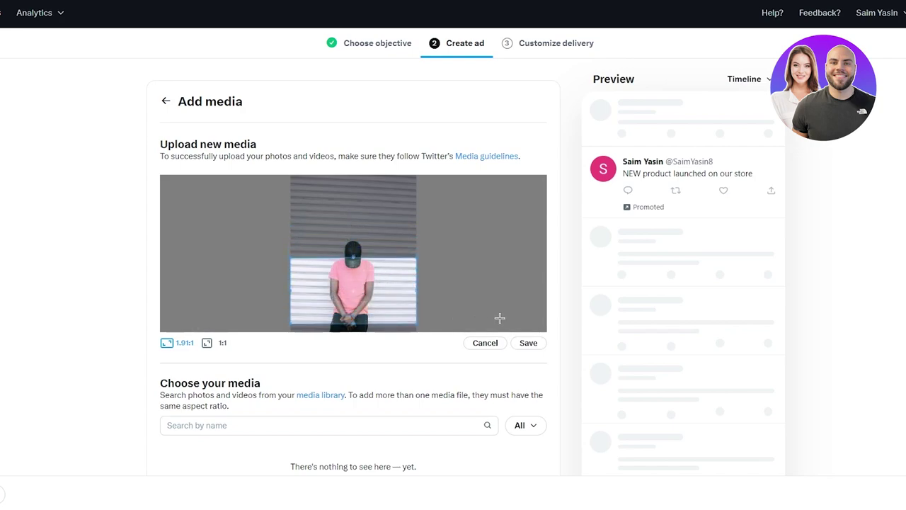
{"action": "left_click", "coordinate": [529, 343]}
{"action": "scroll", "coordinate": [130, 376], "scroll_direction": "down", "scroll_amount": 2}
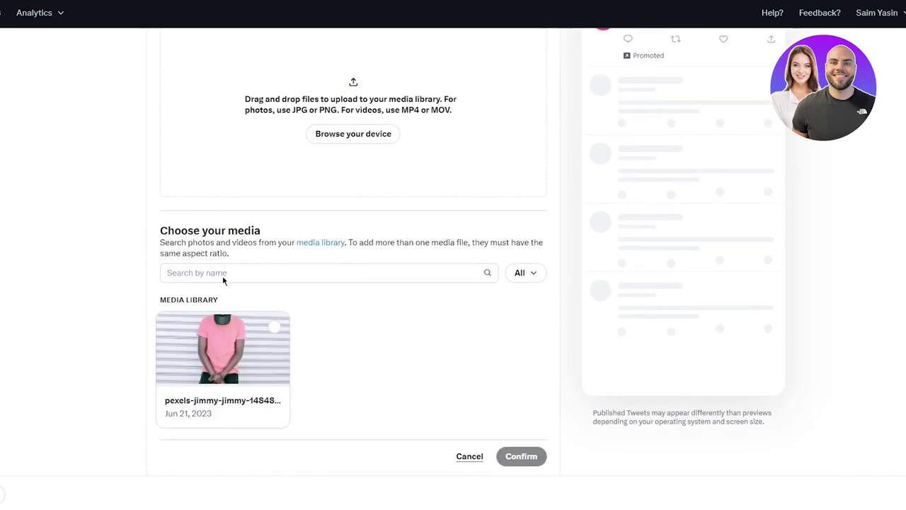
{"action": "scroll", "coordinate": [345, 283], "scroll_direction": "up", "scroll_amount": 2}
{"action": "scroll", "coordinate": [373, 244], "scroll_direction": "down", "scroll_amount": 2}
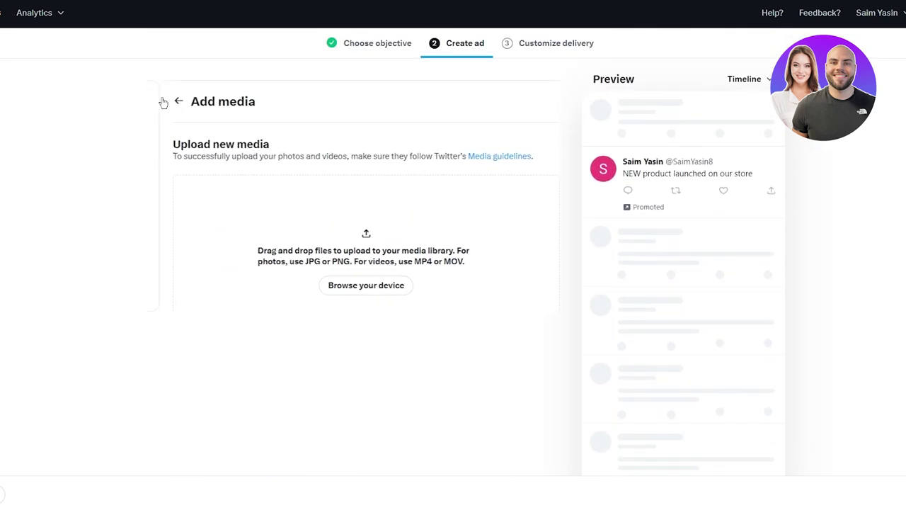
{"action": "left_click", "coordinate": [165, 101]}
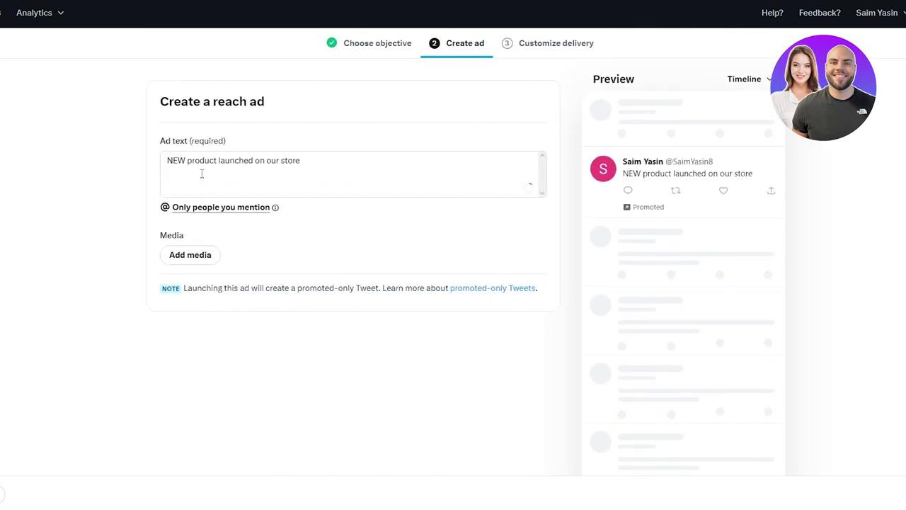
Attach the photo pexels-jimmy-jimmy-1484807 (1).jpg from the media library to the ad and continue to delivery customization.
{"action": "left_click", "coordinate": [212, 254]}
{"action": "scroll", "coordinate": [253, 263], "scroll_direction": "down", "scroll_amount": 3}
{"action": "left_click", "coordinate": [222, 347]}
{"action": "left_click", "coordinate": [520, 456]}
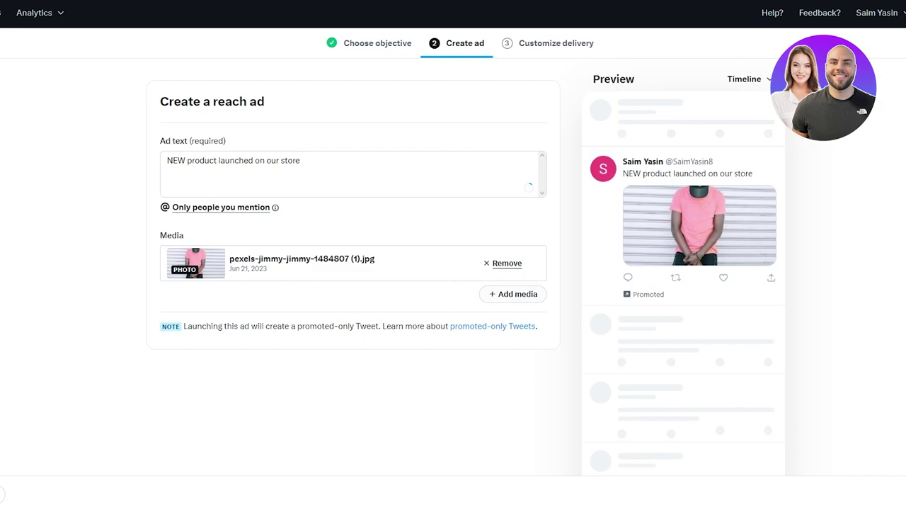
{"action": "left_click", "coordinate": [899, 492]}
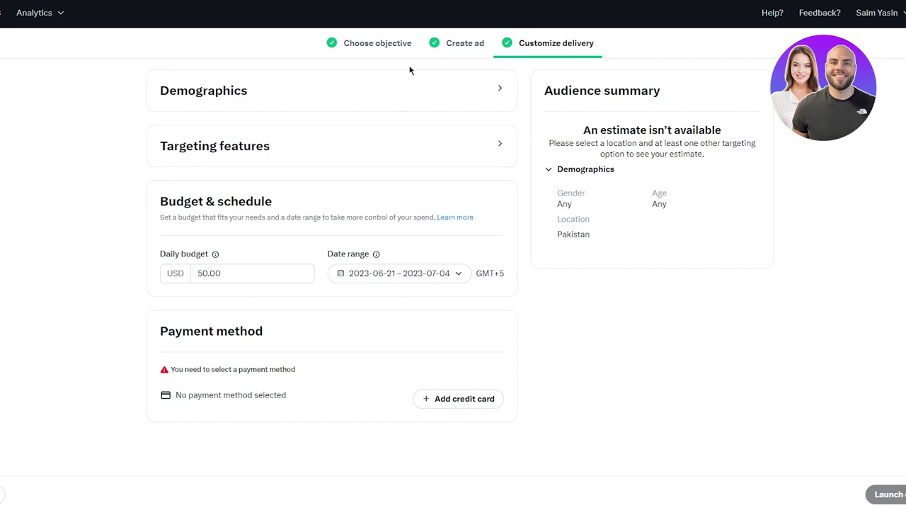
In the demographics, target men only and set the age range to 18 and up.
{"action": "left_click", "coordinate": [471, 97]}
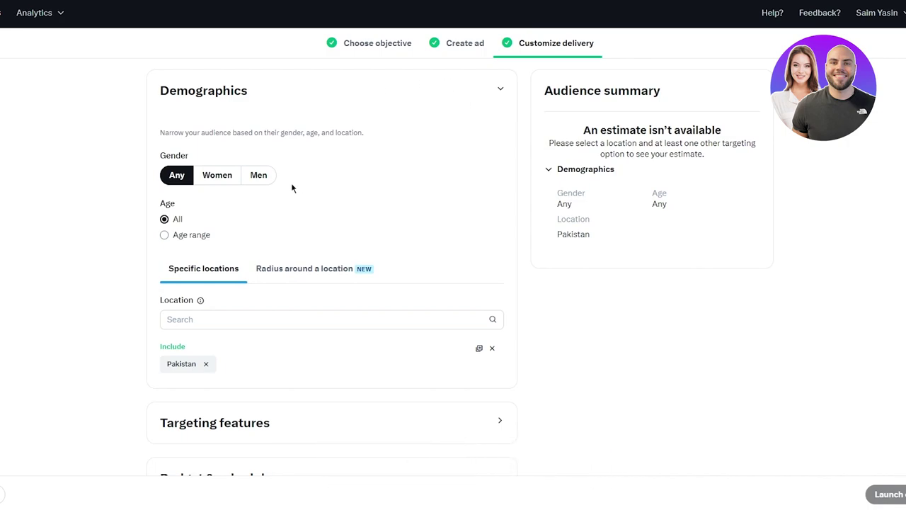
{"action": "left_click", "coordinate": [262, 176]}
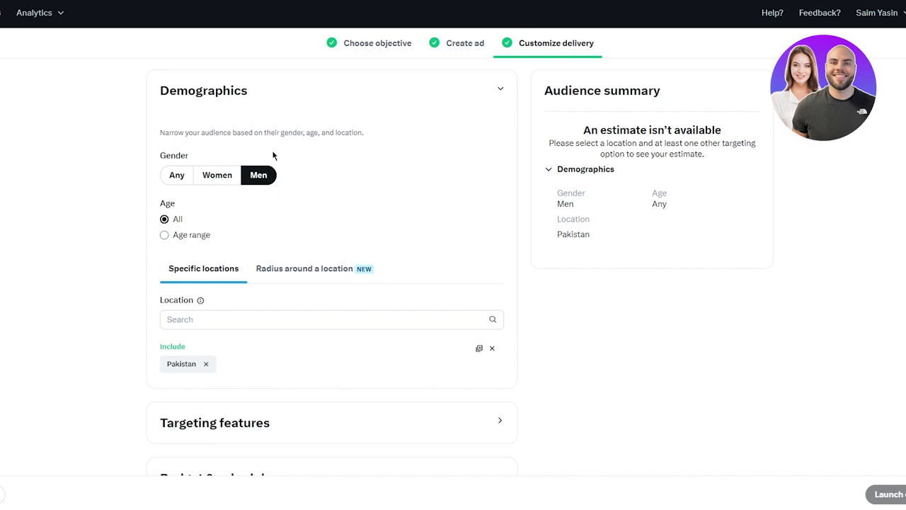
{"action": "left_click", "coordinate": [176, 234]}
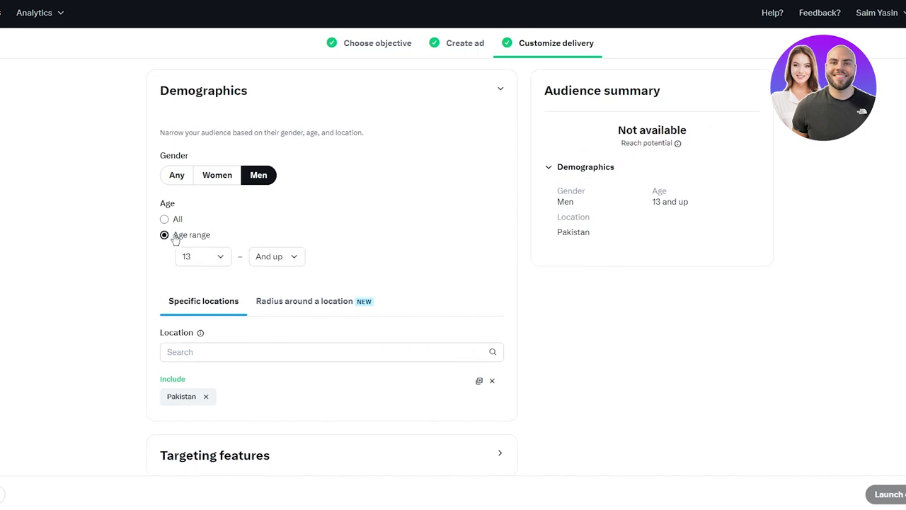
{"action": "left_click", "coordinate": [220, 258]}
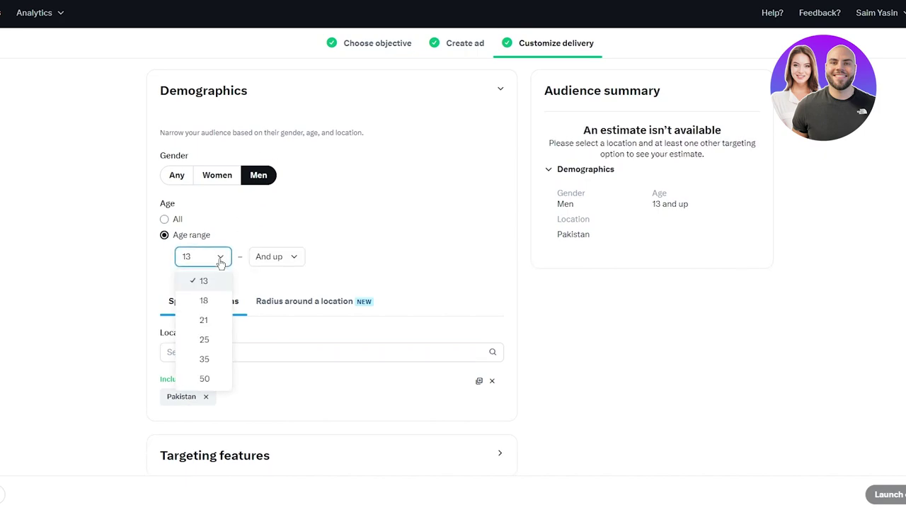
{"action": "left_click", "coordinate": [204, 300]}
{"action": "left_click", "coordinate": [276, 258]}
{"action": "left_click", "coordinate": [287, 258]}
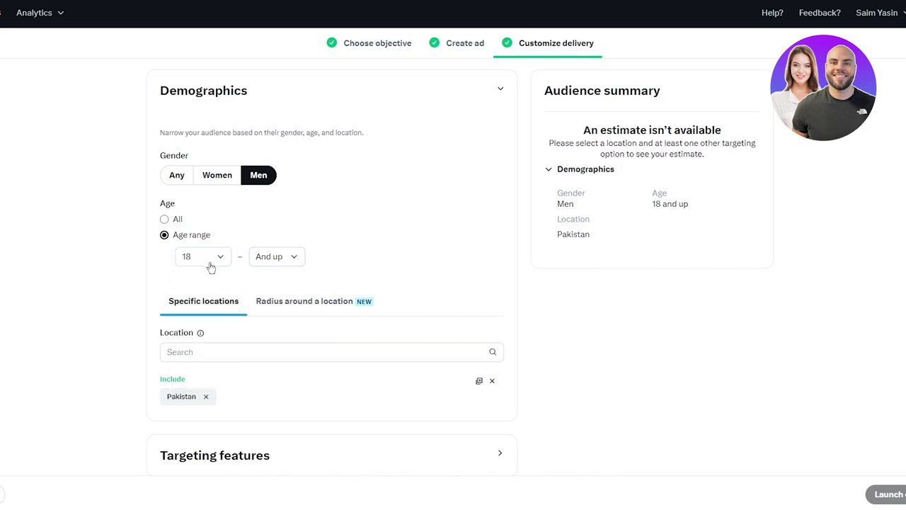
Search the locations for "united" and include the United States of America, United Kingdom and United Arab Emirates.
{"action": "scroll", "coordinate": [187, 262], "scroll_direction": "down", "scroll_amount": 2}
{"action": "left_click", "coordinate": [199, 196]}
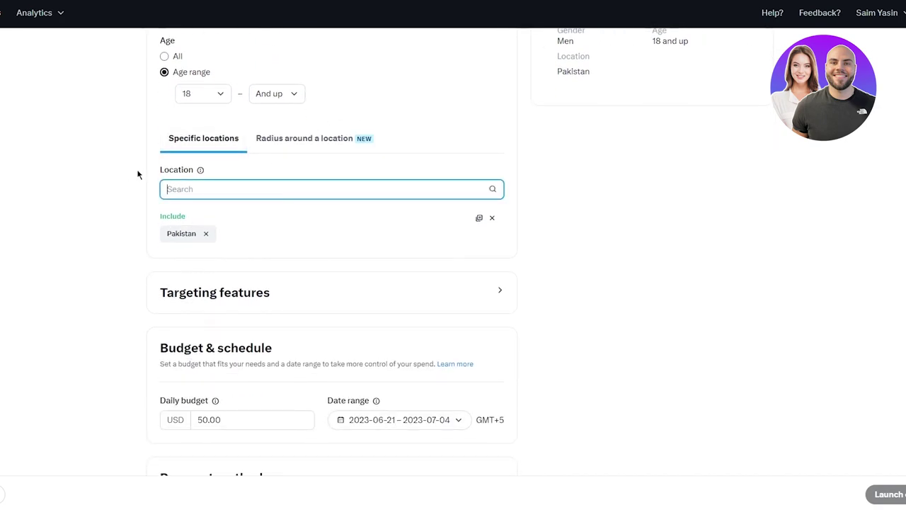
{"action": "left_click", "coordinate": [158, 209]}
{"action": "left_click", "coordinate": [214, 191]}
{"action": "type", "text": "u"}
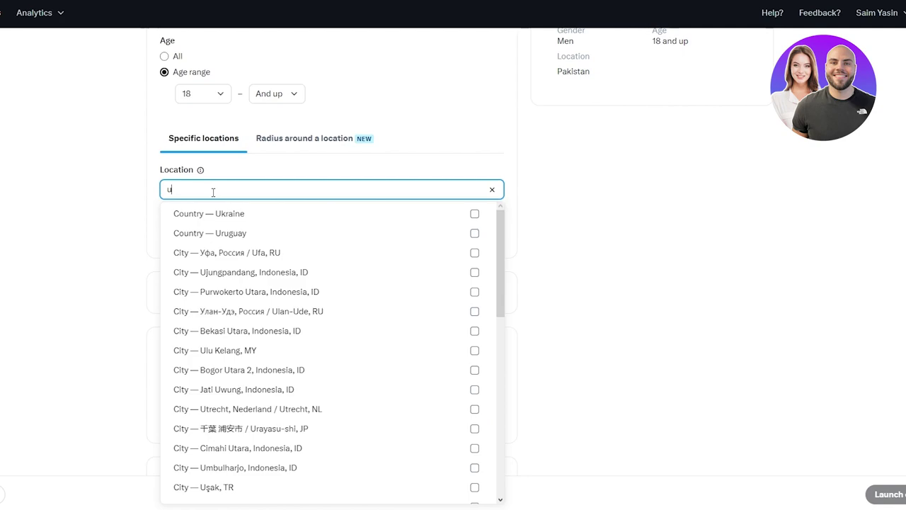
{"action": "type", "text": "nited"}
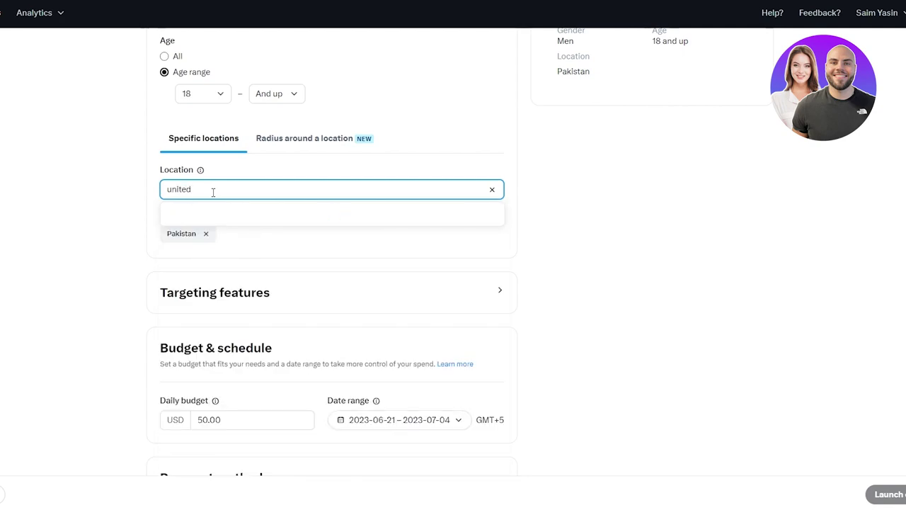
{"action": "left_click", "coordinate": [281, 215]}
{"action": "left_click", "coordinate": [450, 236]}
{"action": "left_click", "coordinate": [411, 253]}
{"action": "left_click", "coordinate": [553, 228]}
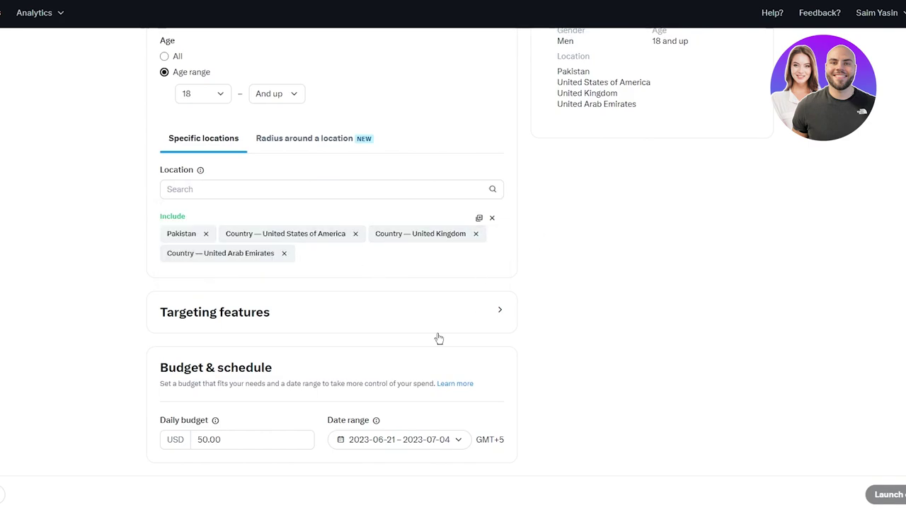
Expand the targeting features and include the keywords "pink" and "shirt".
{"action": "scroll", "coordinate": [309, 290], "scroll_direction": "up", "scroll_amount": 3}
{"action": "scroll", "coordinate": [305, 273], "scroll_direction": "down", "scroll_amount": 5}
{"action": "left_click", "coordinate": [339, 216]}
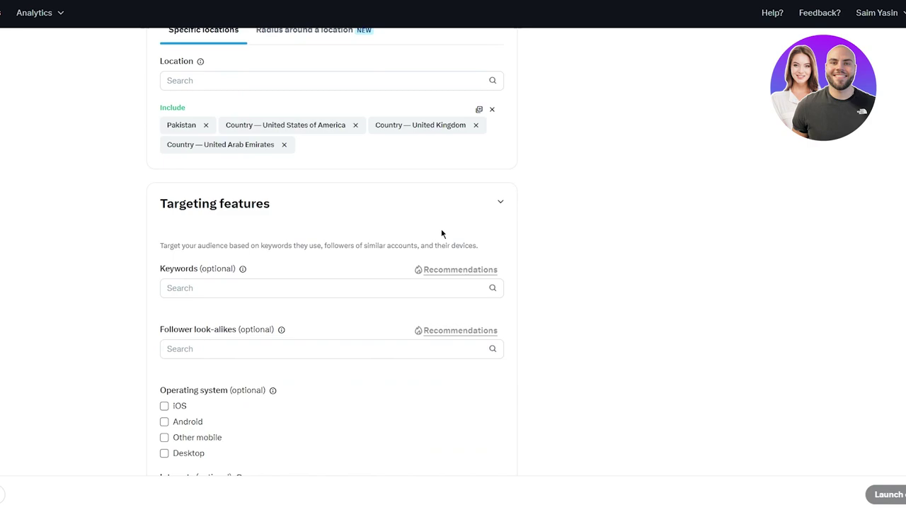
{"action": "scroll", "coordinate": [391, 151], "scroll_direction": "down", "scroll_amount": 2}
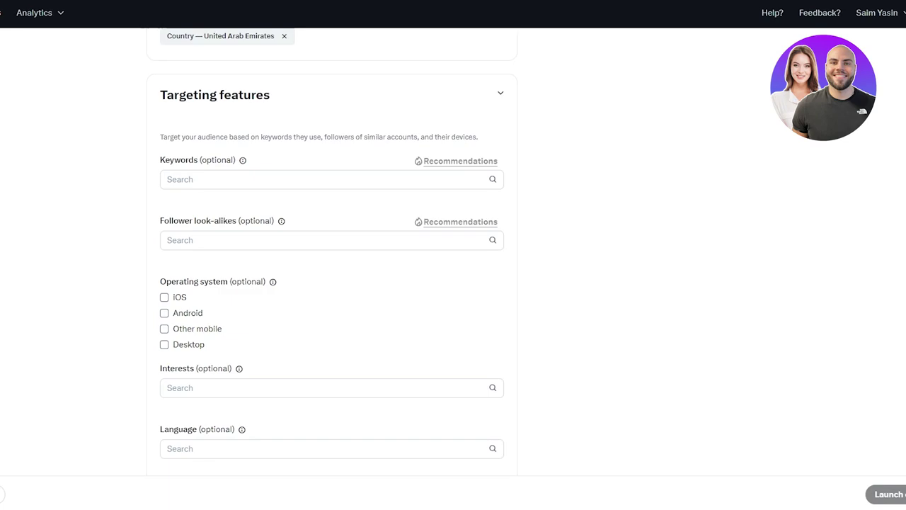
{"action": "left_click", "coordinate": [368, 177]}
{"action": "type", "text": "pink"}
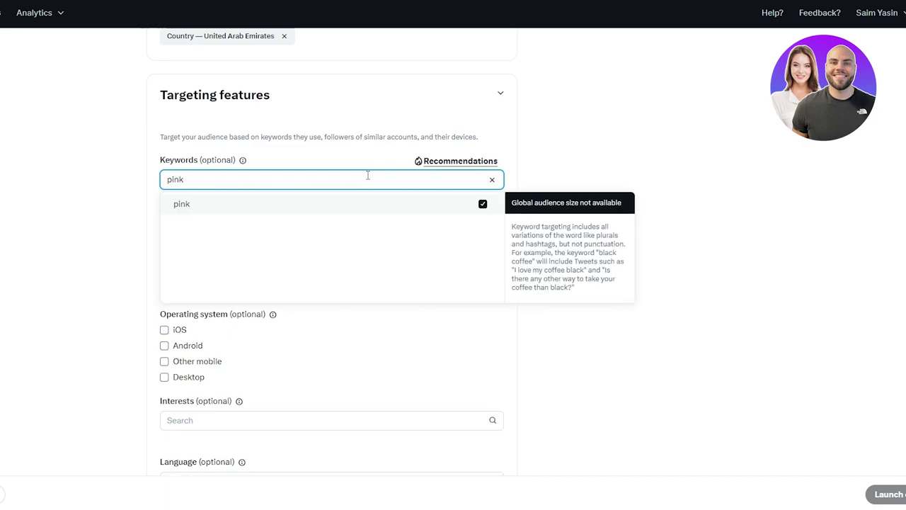
{"action": "key", "text": "Return"}
{"action": "type", "text": "shirt"}
{"action": "key", "text": "Return"}
{"action": "left_click", "coordinate": [364, 245]}
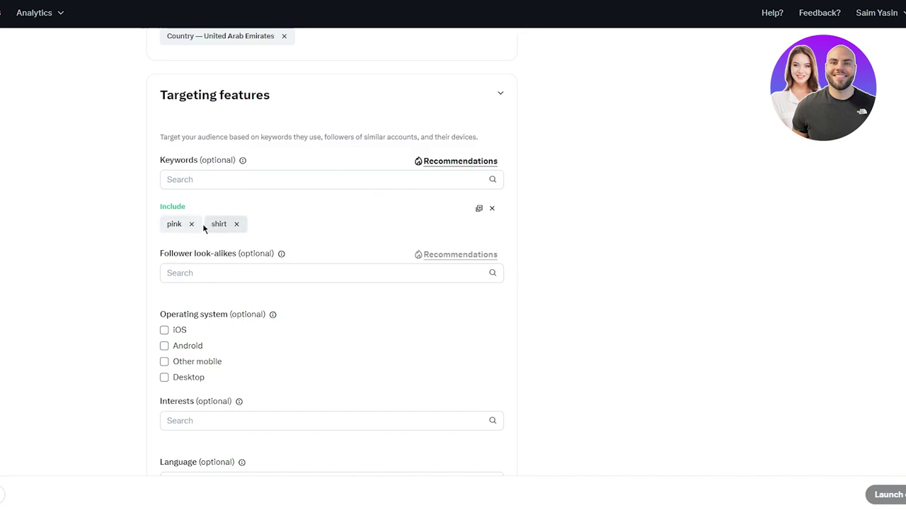
Target the iOS, Android and Desktop operating systems, keeping all versions for iOS and Android.
{"action": "scroll", "coordinate": [228, 243], "scroll_direction": "down", "scroll_amount": 1}
{"action": "scroll", "coordinate": [228, 243], "scroll_direction": "down", "scroll_amount": 1}
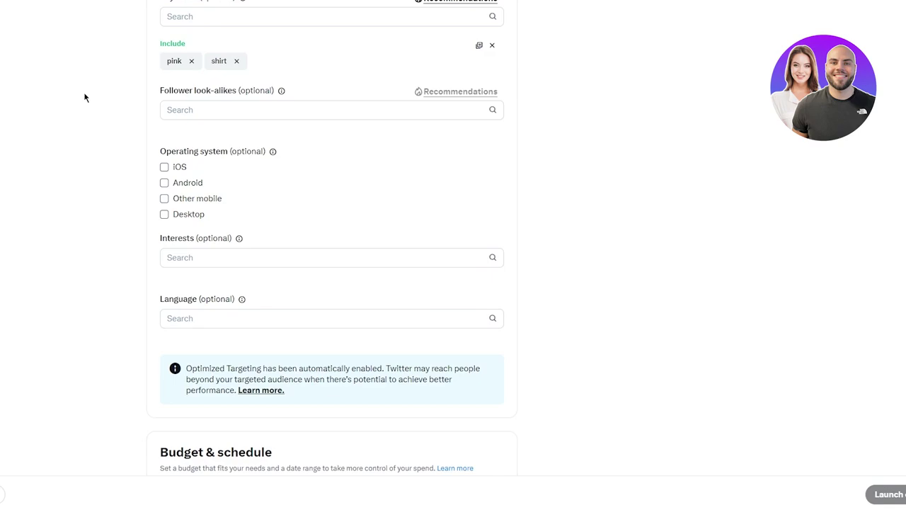
{"action": "left_click", "coordinate": [164, 167]}
{"action": "left_click", "coordinate": [164, 206]}
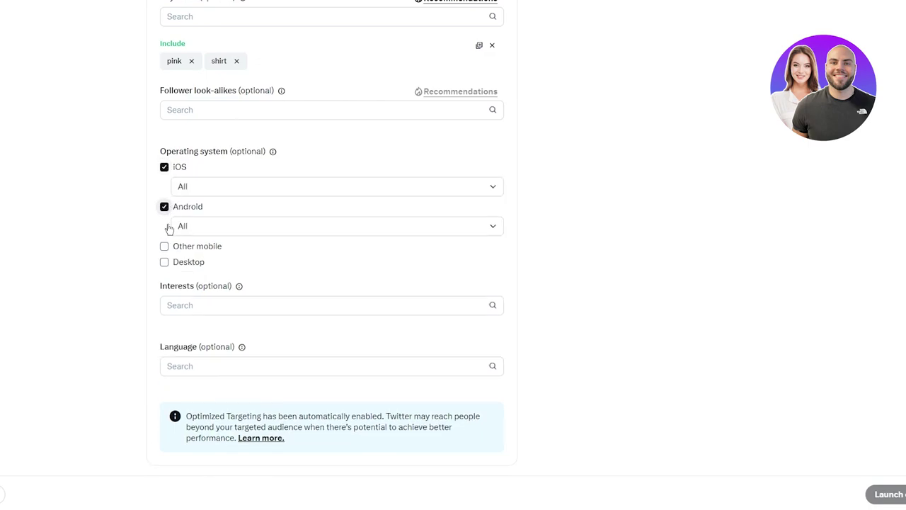
{"action": "left_click", "coordinate": [164, 261]}
{"action": "left_click", "coordinate": [170, 232]}
{"action": "left_click", "coordinate": [174, 240]}
{"action": "left_click", "coordinate": [245, 188]}
{"action": "left_click", "coordinate": [233, 181]}
{"action": "left_click", "coordinate": [228, 191]}
{"action": "left_click", "coordinate": [213, 206]}
Include Men's tops from the Style and fashion category as a targeted interest.
{"action": "scroll", "coordinate": [225, 235], "scroll_direction": "down", "scroll_amount": 3}
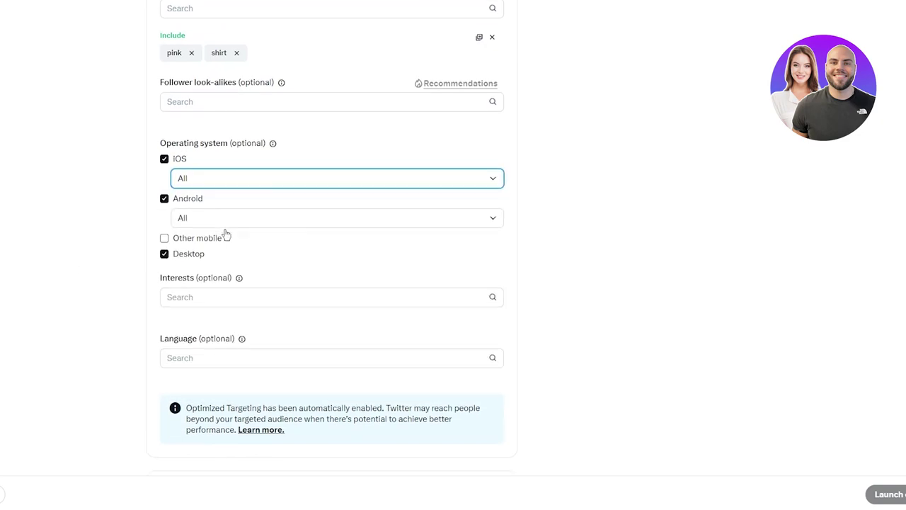
{"action": "left_click", "coordinate": [204, 145]}
{"action": "left_click", "coordinate": [205, 177]}
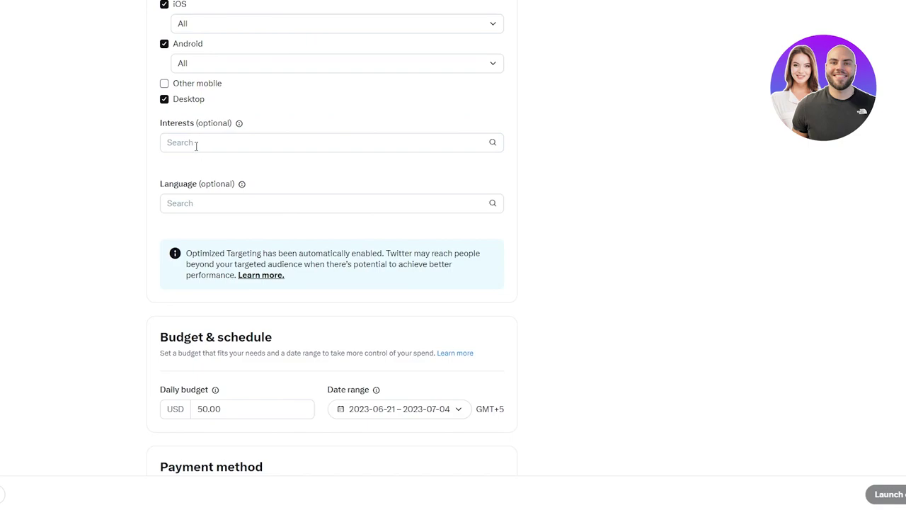
{"action": "left_click", "coordinate": [200, 149]}
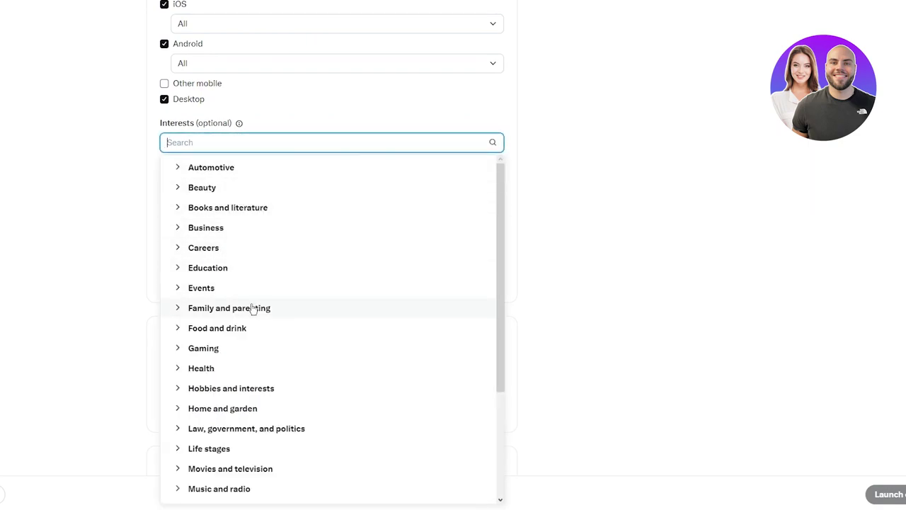
{"action": "scroll", "coordinate": [281, 386], "scroll_direction": "down", "scroll_amount": 3}
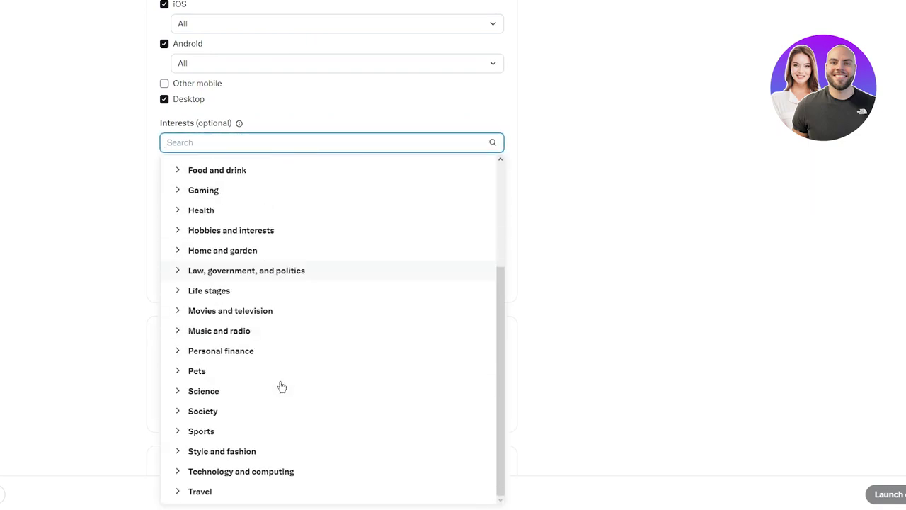
{"action": "left_click", "coordinate": [257, 451]}
{"action": "scroll", "coordinate": [293, 416], "scroll_direction": "down", "scroll_amount": 5}
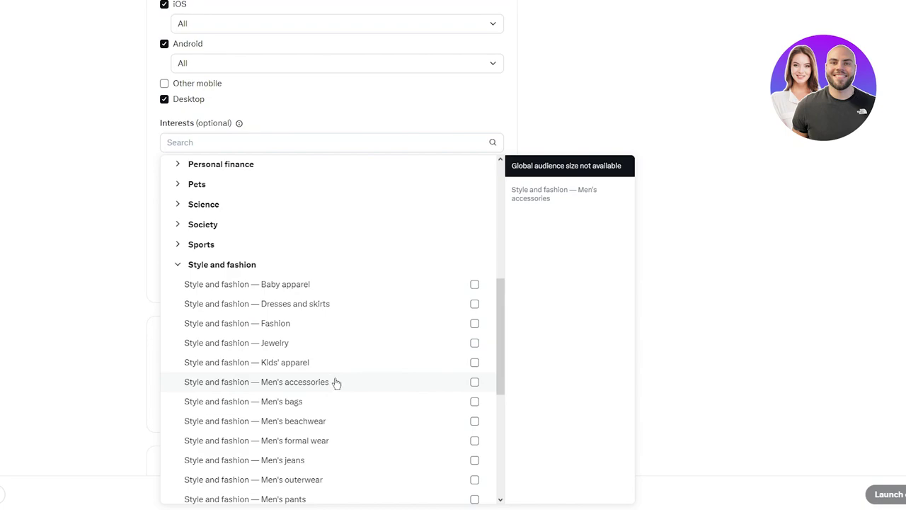
{"action": "scroll", "coordinate": [342, 433], "scroll_direction": "down", "scroll_amount": 1}
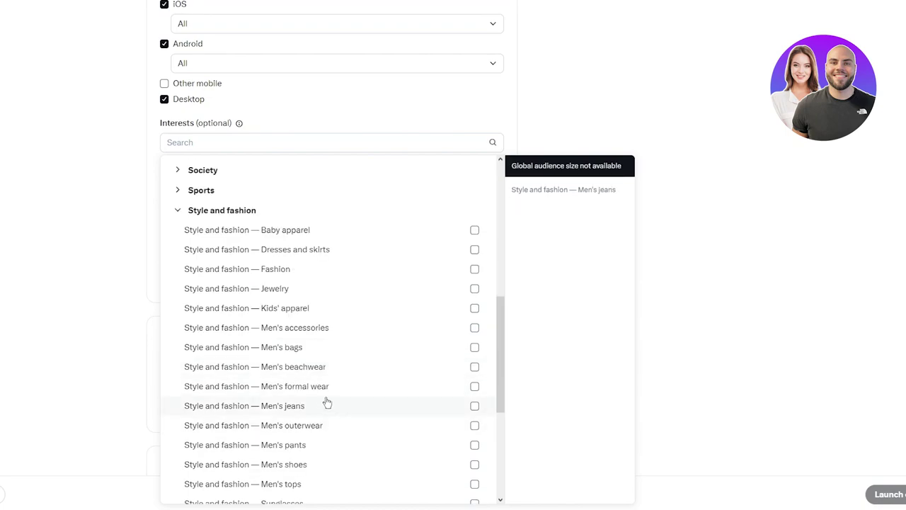
{"action": "scroll", "coordinate": [327, 402], "scroll_direction": "down", "scroll_amount": 2}
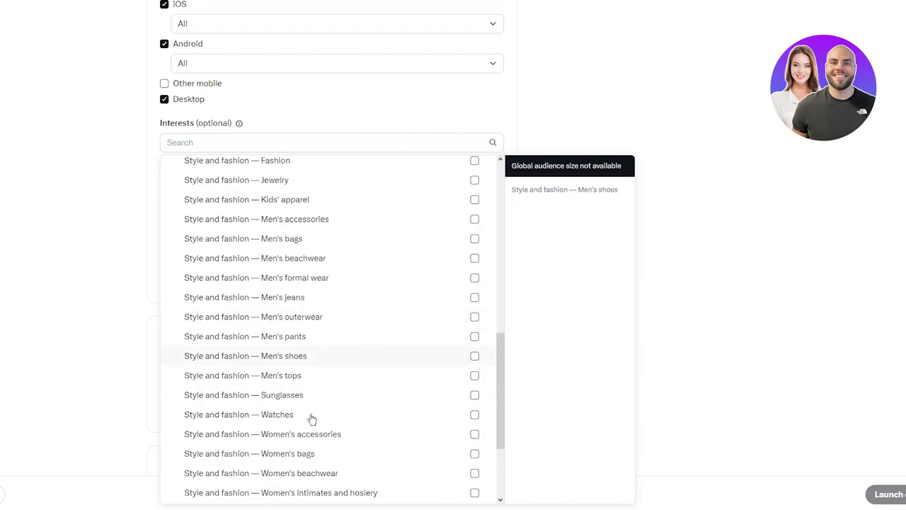
{"action": "left_click", "coordinate": [285, 383]}
{"action": "left_click", "coordinate": [107, 271]}
Look through the optional language targeting choices without selecting one.
{"action": "left_click", "coordinate": [253, 234]}
{"action": "scroll", "coordinate": [259, 282], "scroll_direction": "down", "scroll_amount": 10}
{"action": "left_click", "coordinate": [65, 261]}
{"action": "left_click", "coordinate": [213, 235]}
{"action": "left_click", "coordinate": [97, 239]}
{"action": "scroll", "coordinate": [178, 241], "scroll_direction": "down", "scroll_amount": 1}
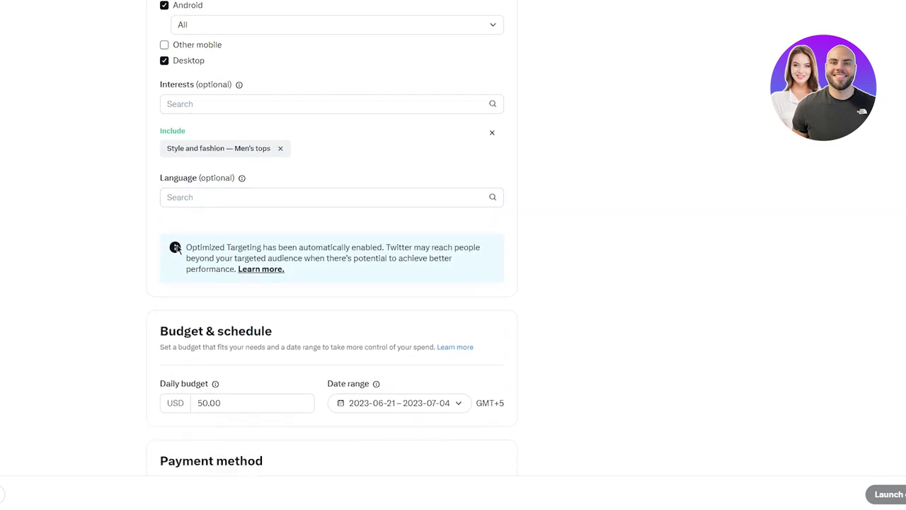
Examine the daily budget setting and the credit card form, leaving the form without adding a card.
{"action": "scroll", "coordinate": [177, 248], "scroll_direction": "down", "scroll_amount": 3}
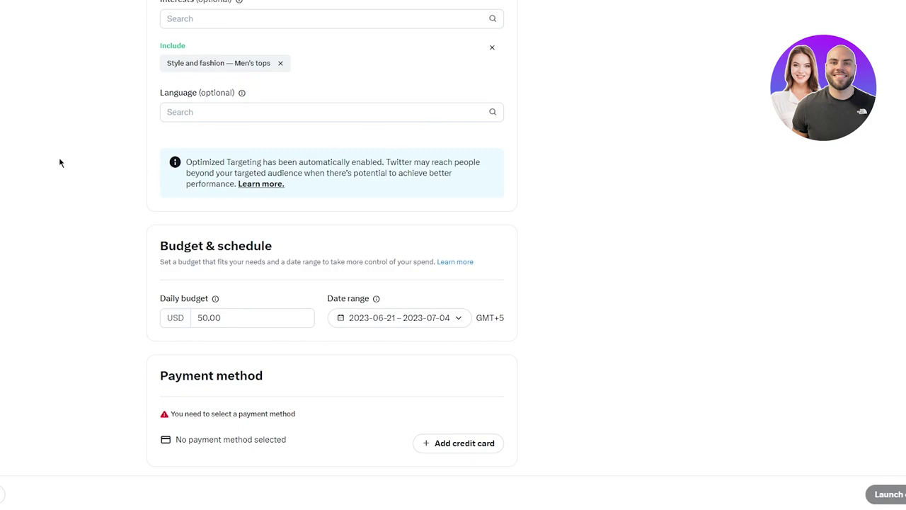
{"action": "left_click", "coordinate": [251, 318]}
{"action": "left_click", "coordinate": [65, 243]}
{"action": "left_click", "coordinate": [453, 443]}
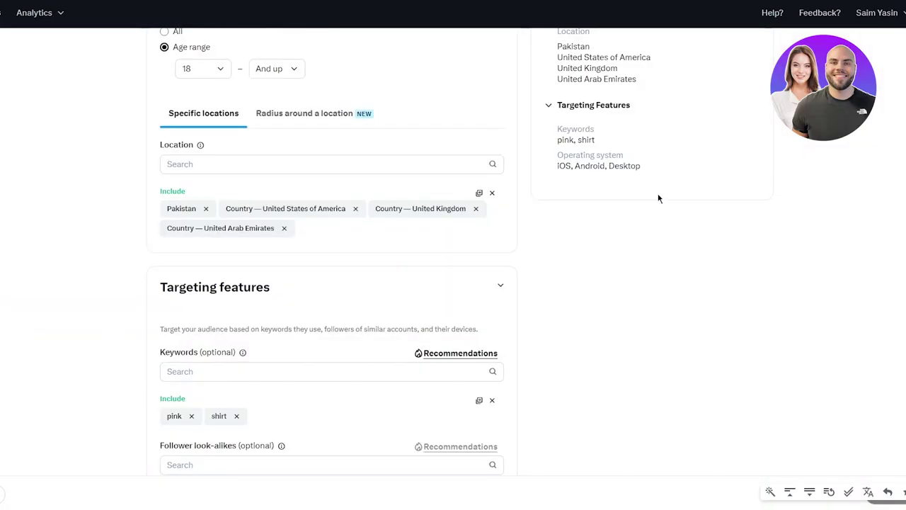
{"action": "scroll", "coordinate": [263, 340], "scroll_direction": "down", "scroll_amount": 9}
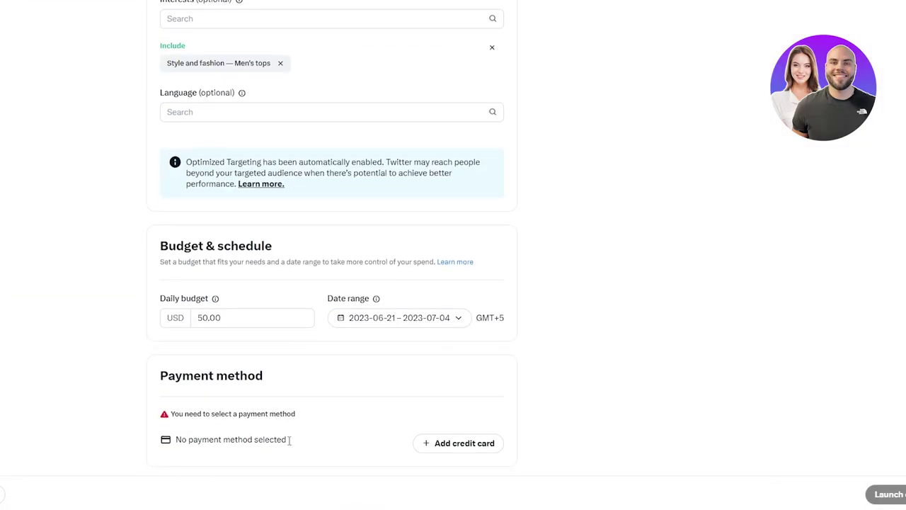
{"action": "left_click", "coordinate": [464, 443]}
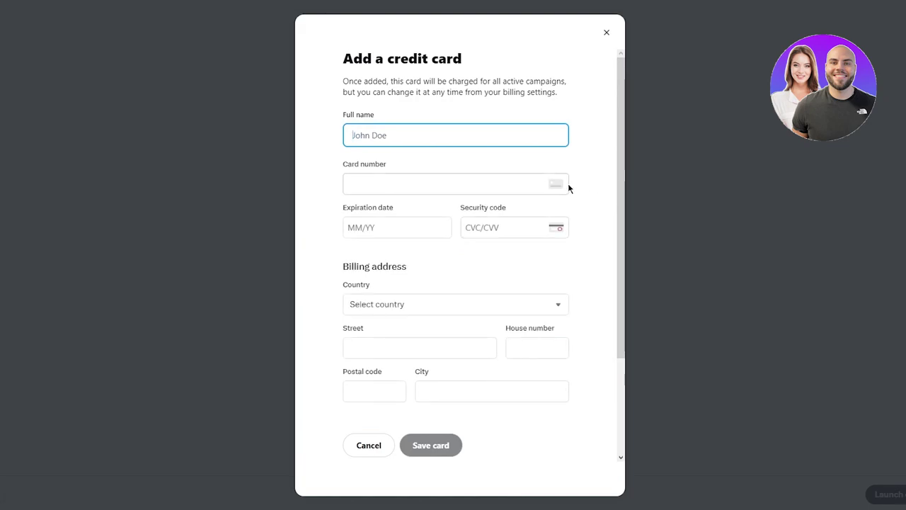
{"action": "left_click", "coordinate": [380, 445]}
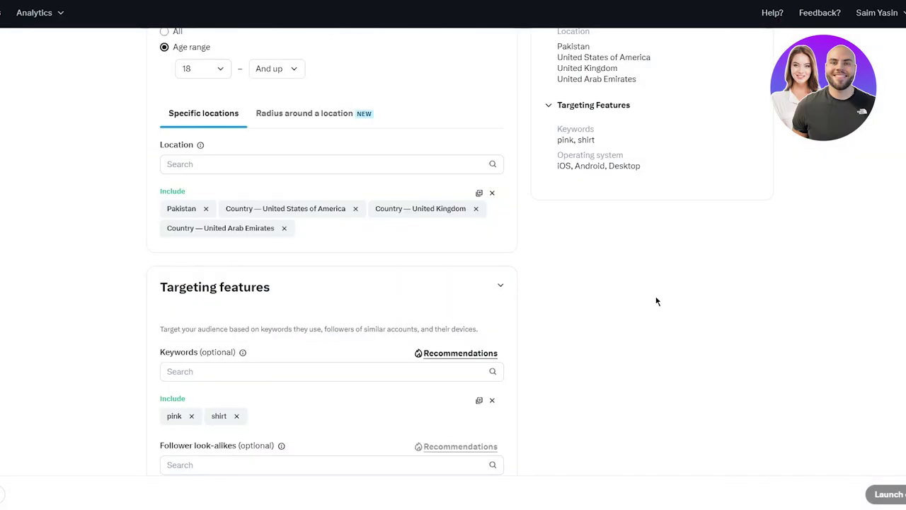
{"action": "scroll", "coordinate": [657, 301], "scroll_direction": "down", "scroll_amount": 6}
{"action": "scroll", "coordinate": [770, 280], "scroll_direction": "down", "scroll_amount": 3}
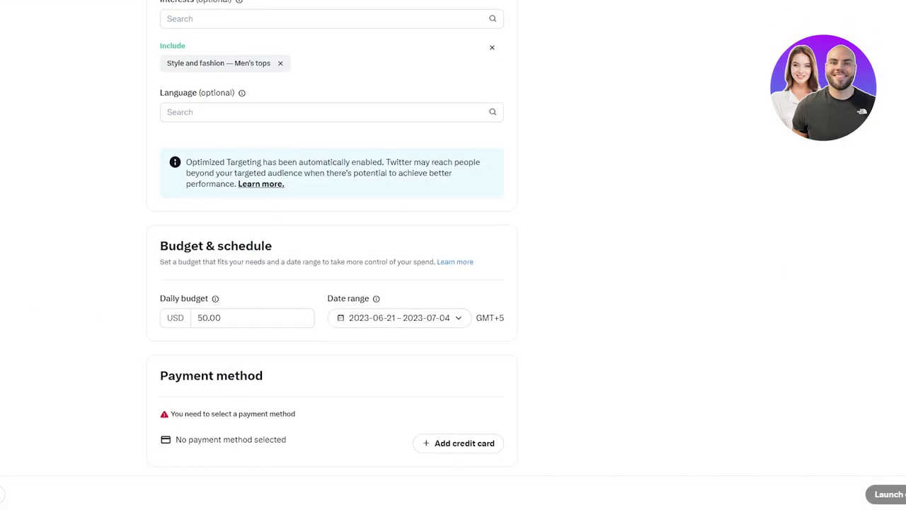
Review the audience summary for gender, age, locations, keywords and operating systems.
{"action": "scroll", "coordinate": [586, 290], "scroll_direction": "up", "scroll_amount": 15}
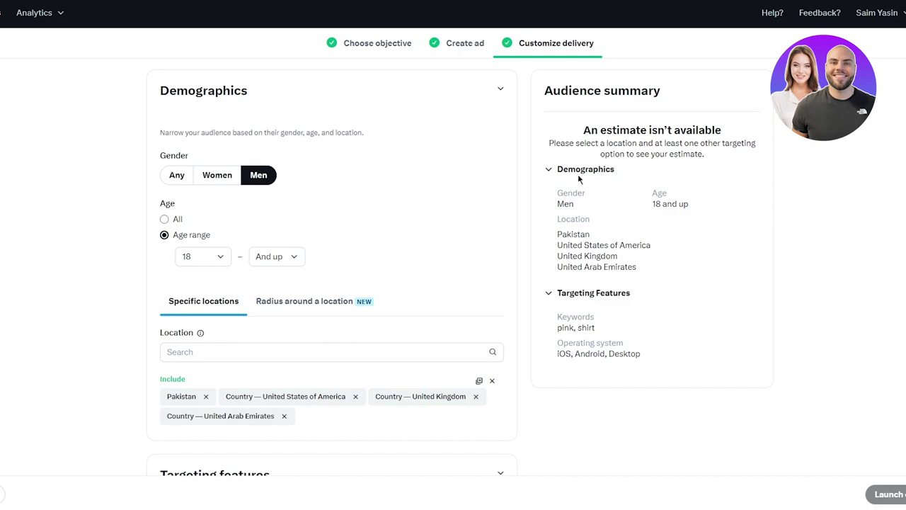
{"action": "left_click_drag", "start_coordinate": [558, 185], "coordinate": [662, 202]}
{"action": "left_click", "coordinate": [662, 200]}
{"action": "left_click_drag", "start_coordinate": [563, 234], "coordinate": [707, 280]}
{"action": "scroll", "coordinate": [607, 283], "scroll_direction": "down", "scroll_amount": 3}
{"action": "left_click", "coordinate": [670, 177]}
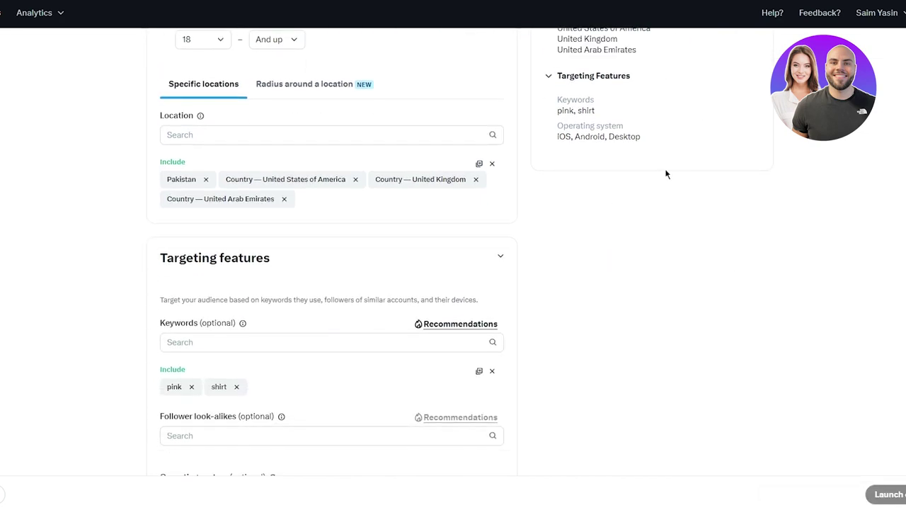
{"action": "scroll", "coordinate": [637, 177], "scroll_direction": "up", "scroll_amount": 1}
{"action": "left_click_drag", "start_coordinate": [558, 166], "coordinate": [661, 187]}
{"action": "left_click", "coordinate": [581, 200]}
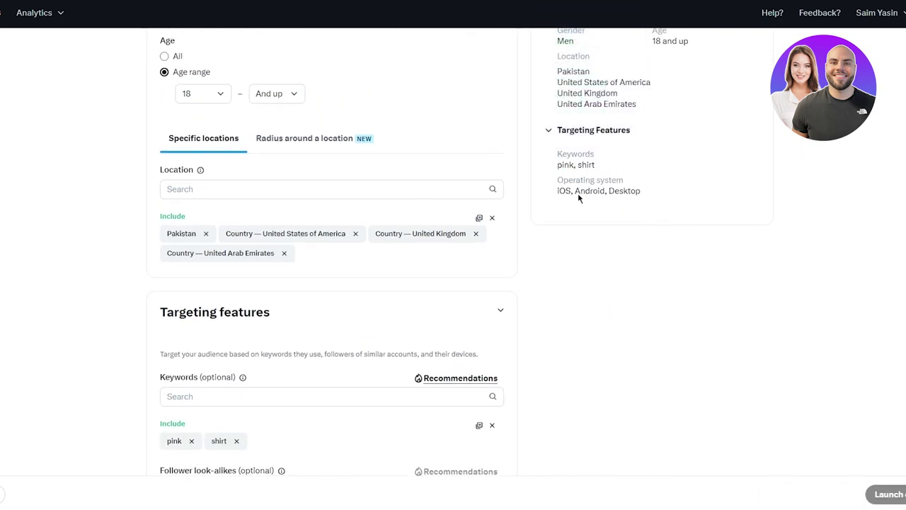
{"action": "left_click_drag", "start_coordinate": [558, 191], "coordinate": [706, 222]}
{"action": "scroll", "coordinate": [607, 482], "scroll_direction": "down", "scroll_amount": 10}
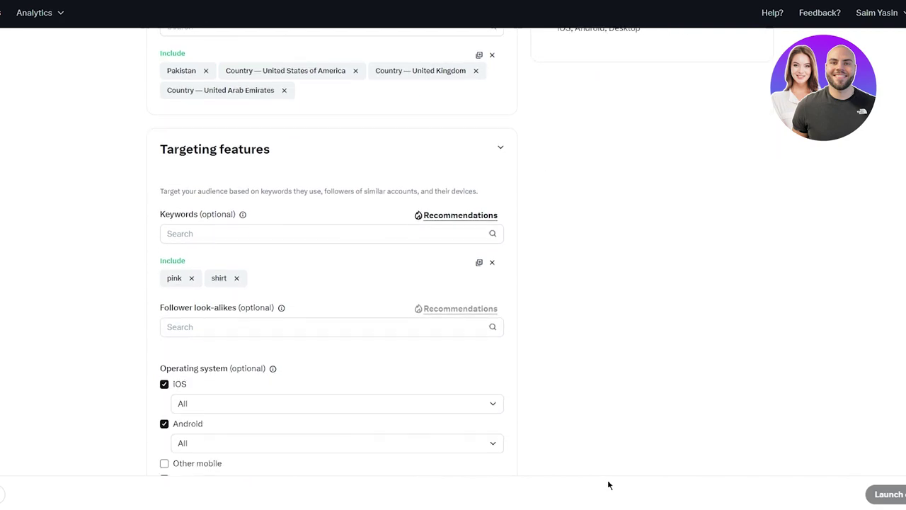
Review the campaign's delivery settings, from demographics and targeting features through interests, budget, schedule and payment method.
{"action": "scroll", "coordinate": [774, 352], "scroll_direction": "up", "scroll_amount": 7}
{"action": "scroll", "coordinate": [802, 342], "scroll_direction": "up", "scroll_amount": 5}
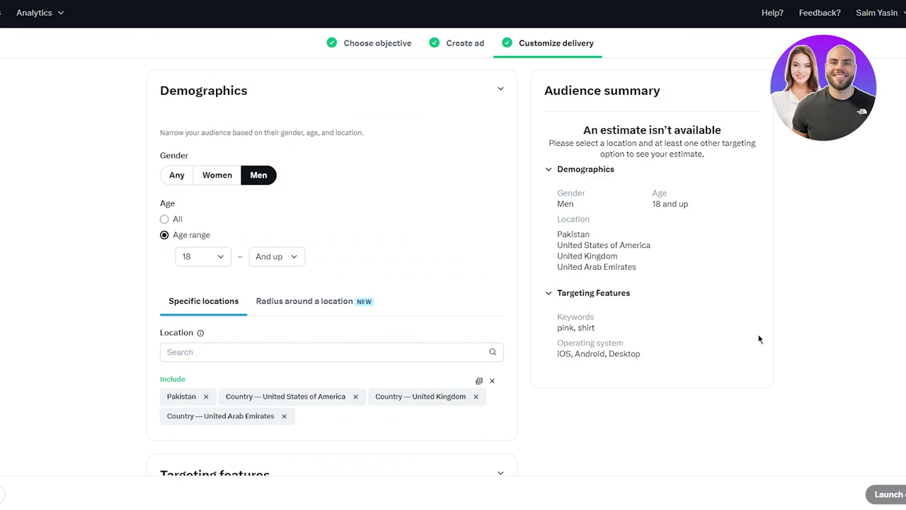
{"action": "scroll", "coordinate": [759, 340], "scroll_direction": "down", "scroll_amount": 12}
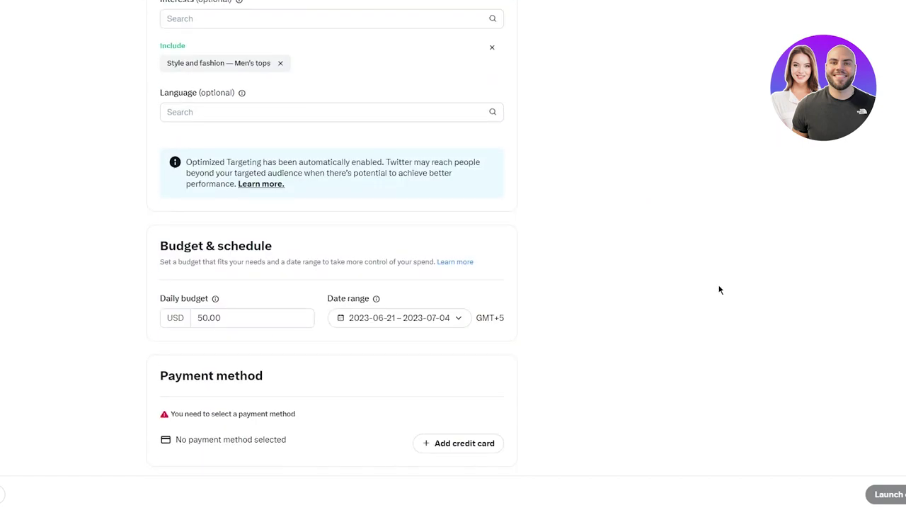
{"action": "right_click", "coordinate": [843, 223]}
{"action": "scroll", "coordinate": [689, 121], "scroll_direction": "up", "scroll_amount": 10}
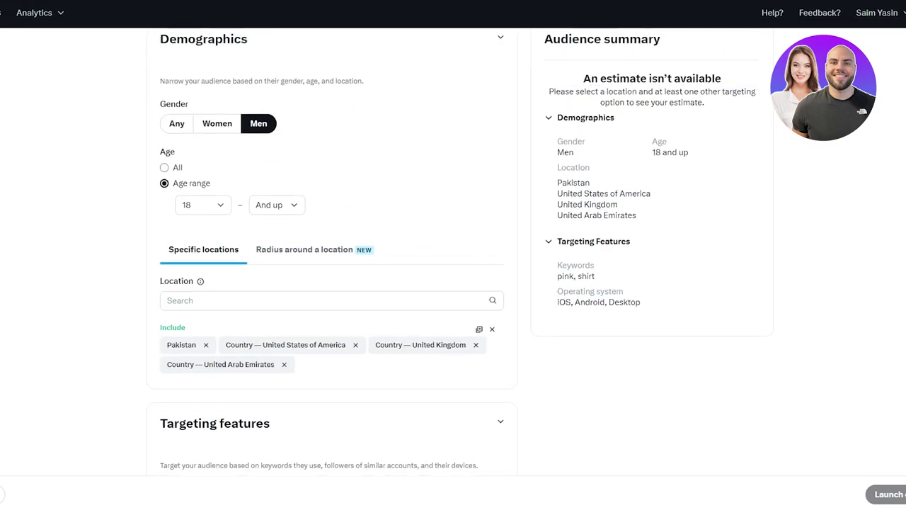
{"action": "scroll", "coordinate": [839, 149], "scroll_direction": "down", "scroll_amount": 10}
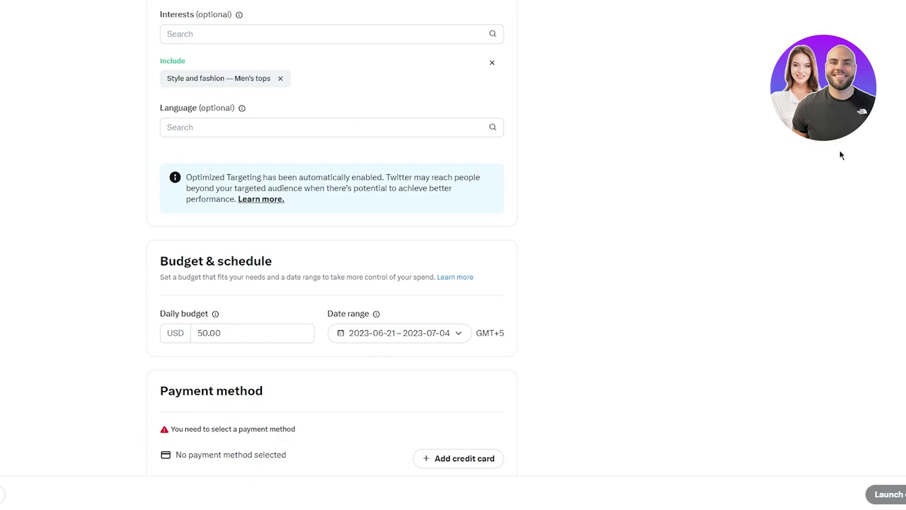
{"action": "scroll", "coordinate": [837, 152], "scroll_direction": "up", "scroll_amount": 10}
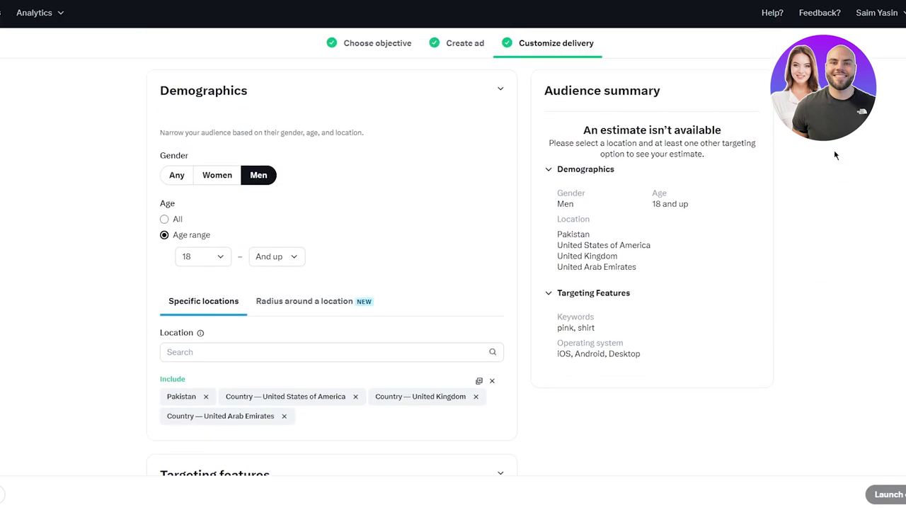
{"action": "scroll", "coordinate": [868, 234], "scroll_direction": "down", "scroll_amount": 10}
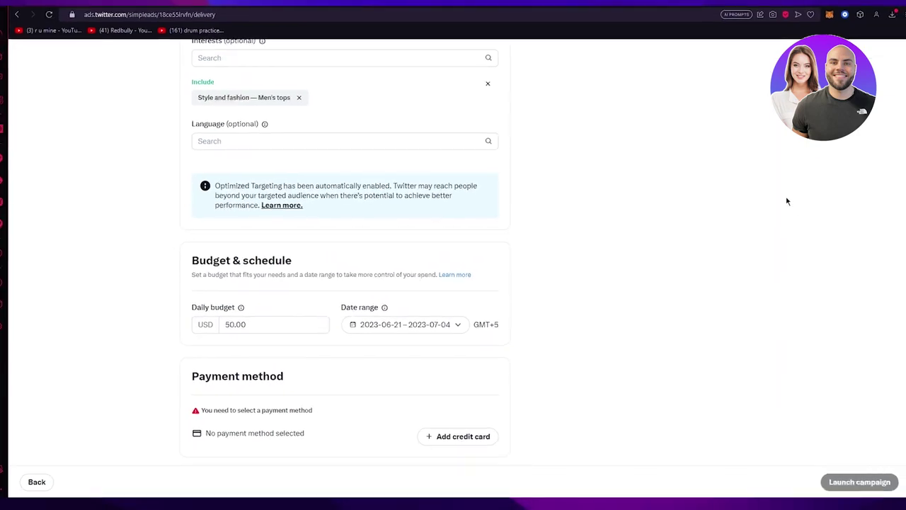
{"action": "scroll", "coordinate": [787, 201], "scroll_direction": "up", "scroll_amount": 10}
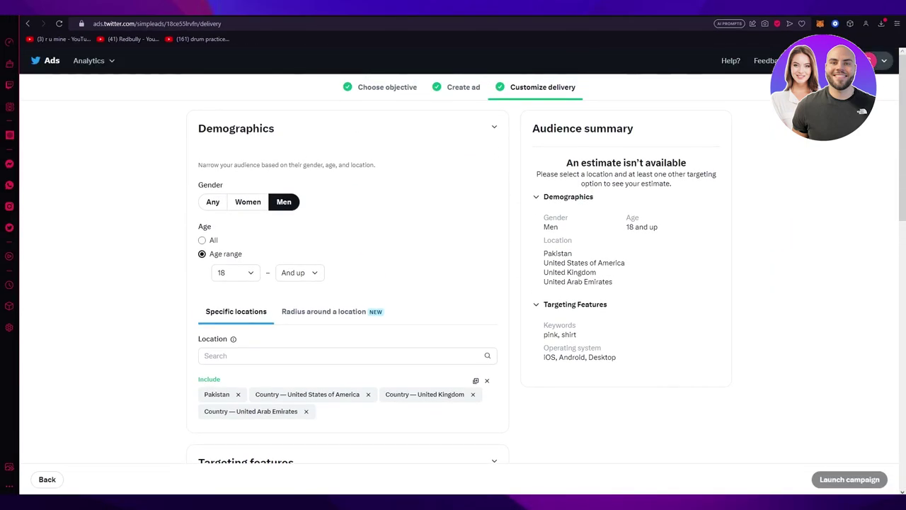